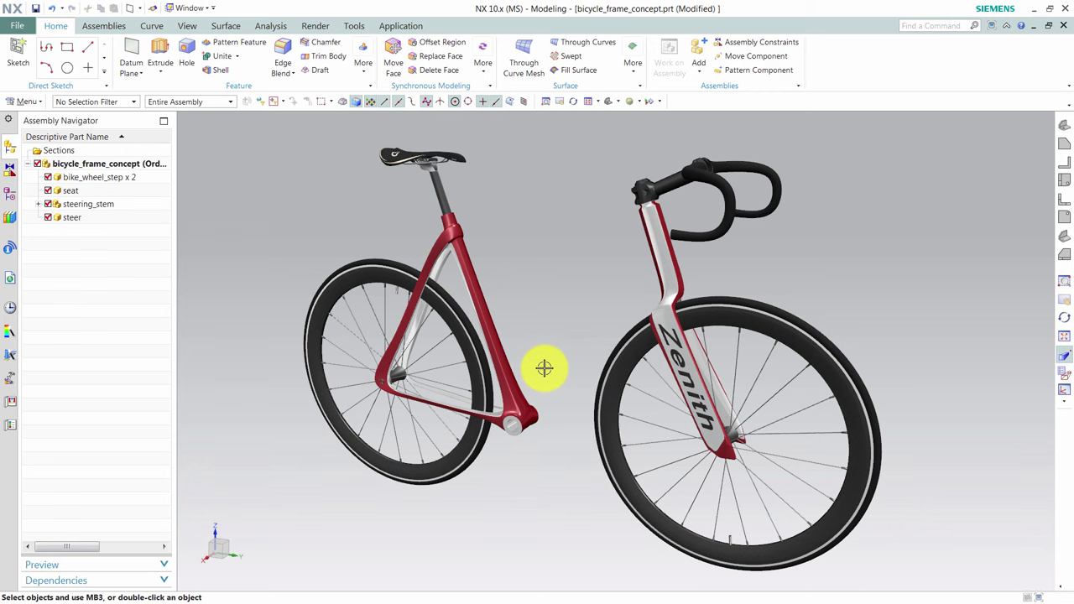
Spin the bicycle_frame_concept assembly toward a side view to look it over.
key(ctrl+alt+r)
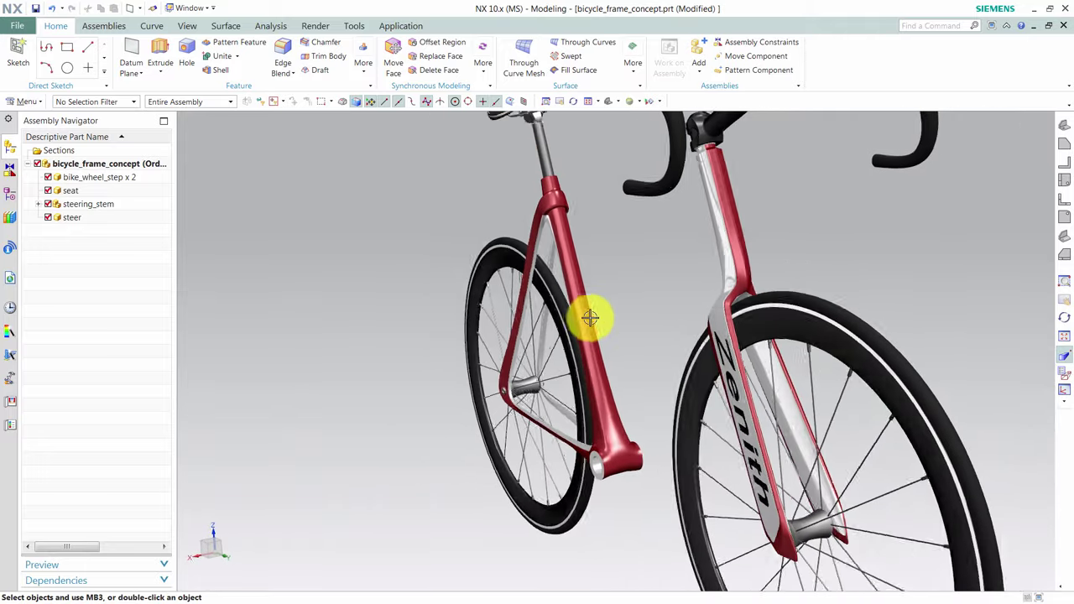
Edit Subdivision Body (1) with Rollback from the Part Navigator, in side view, cancelling Transform Cage.
click(10, 193)
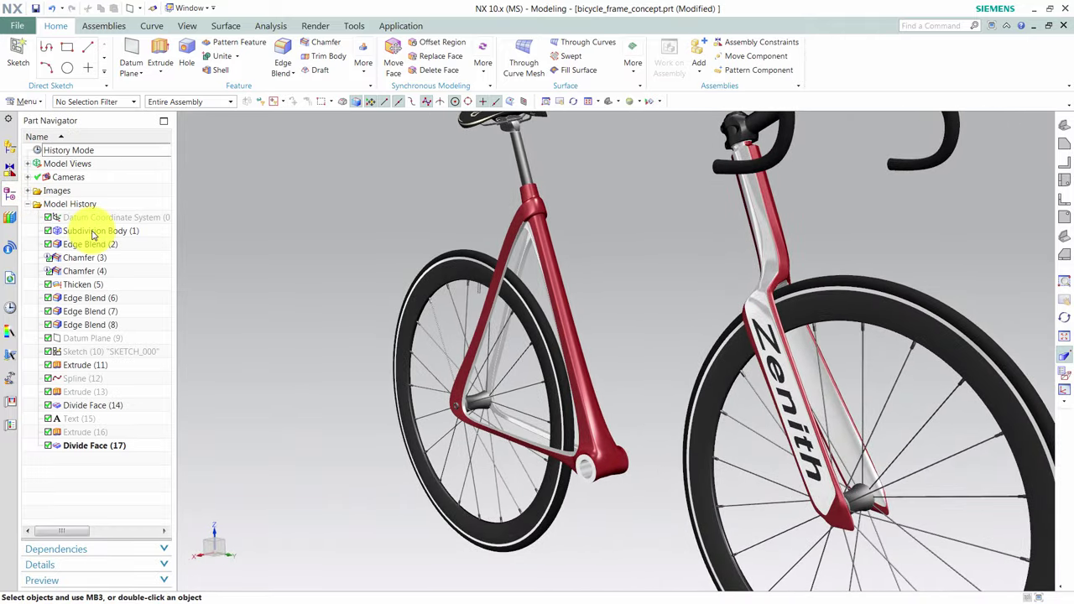
right_click(92, 232)
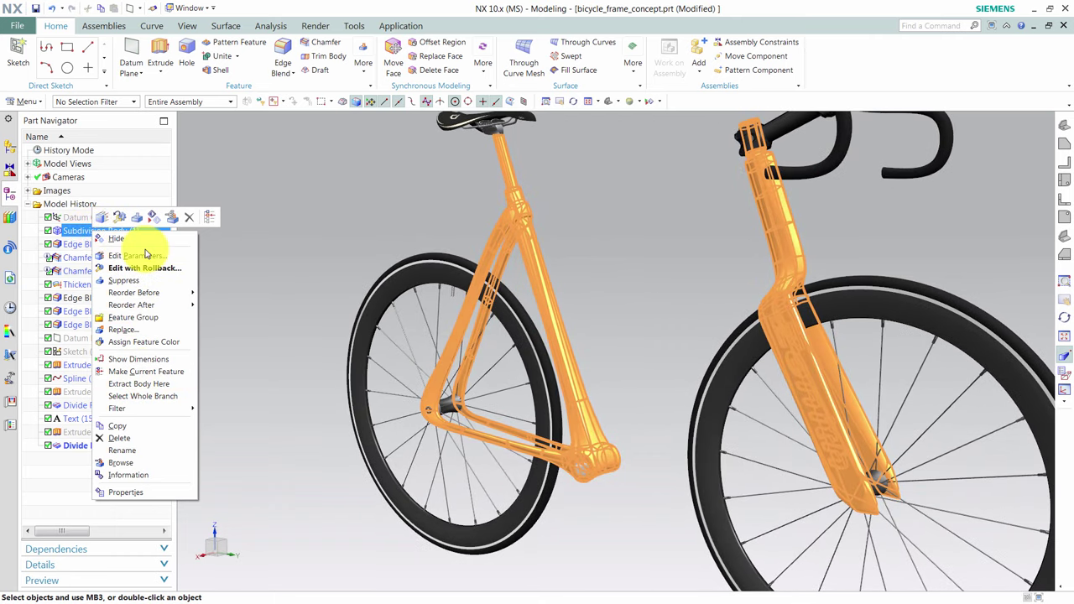
click(147, 256)
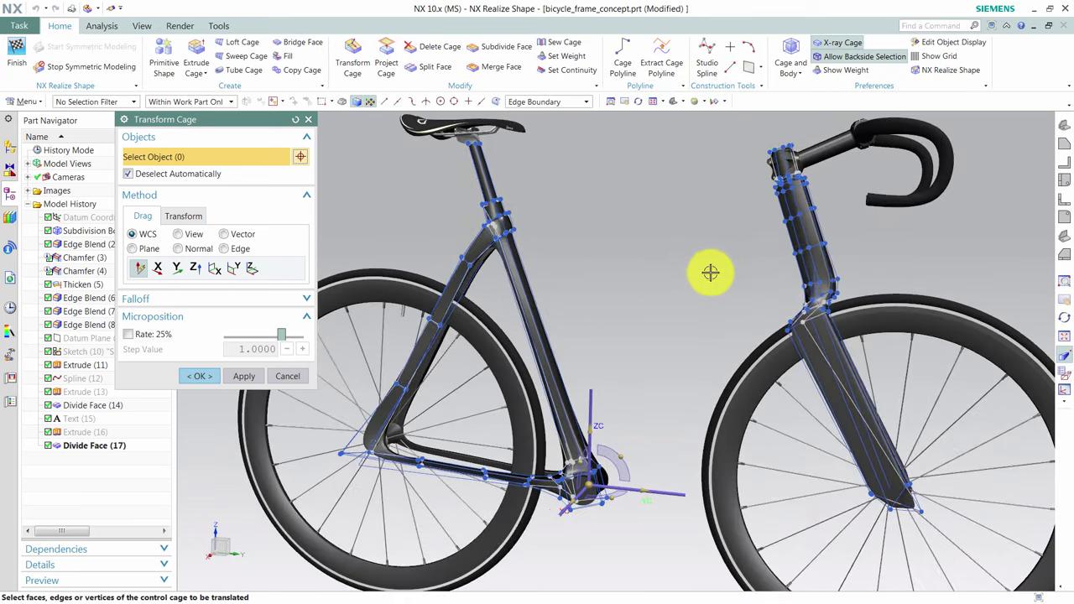
click(1066, 255)
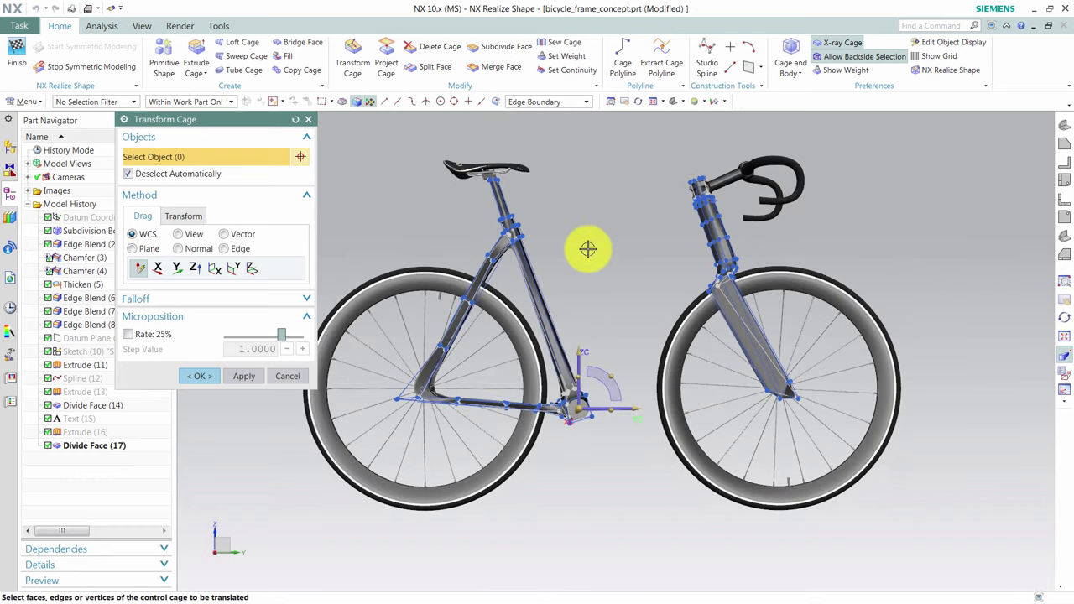
scroll(588, 247, down, 1)
click(288, 378)
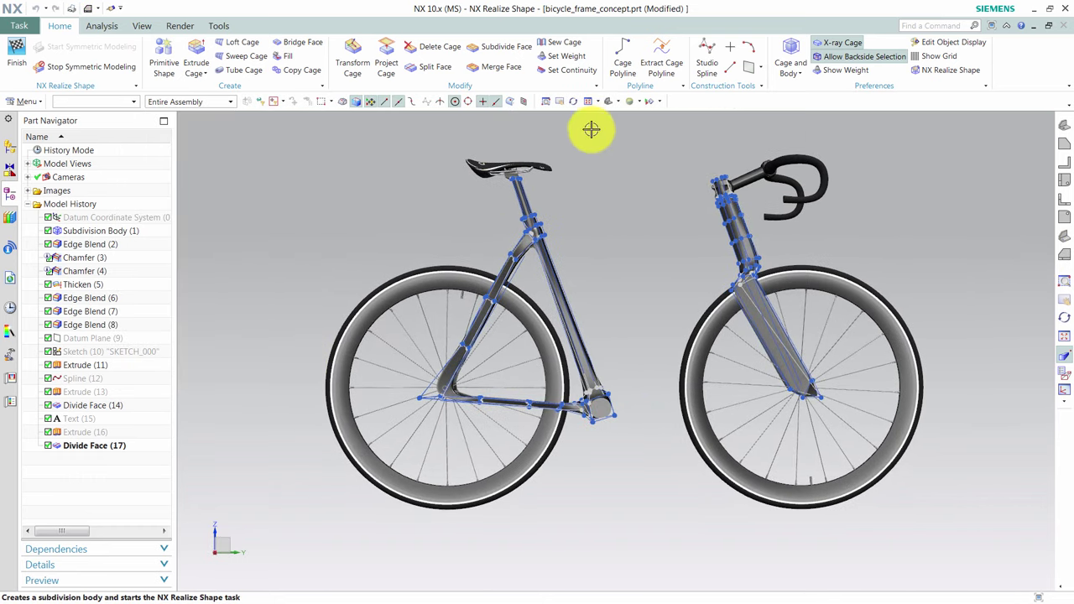
Draw a three-point cage polyline from the seat tube top to the head tube.
click(618, 57)
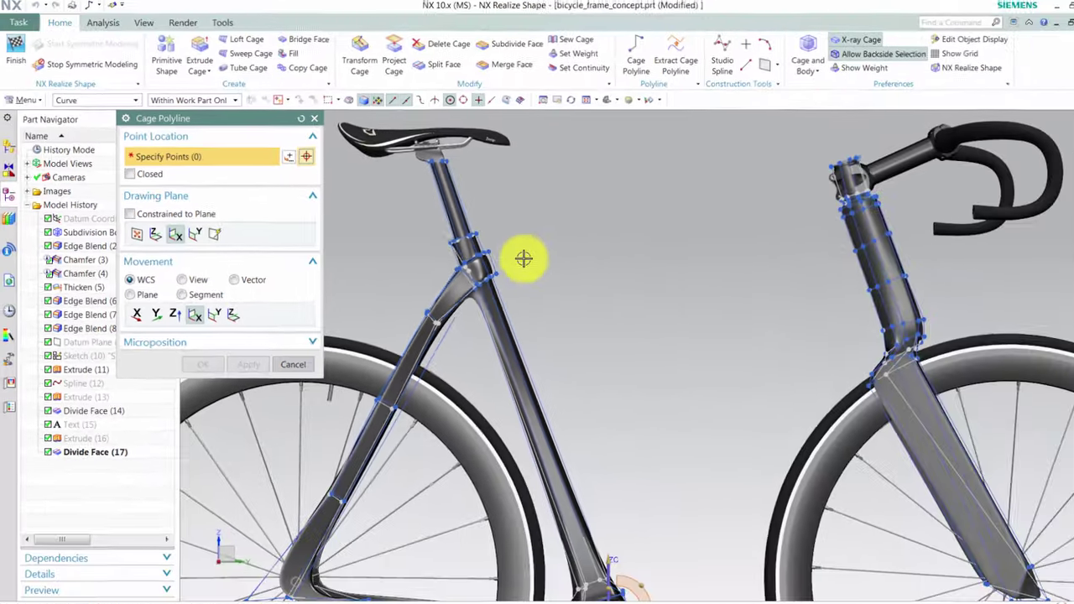
click(513, 255)
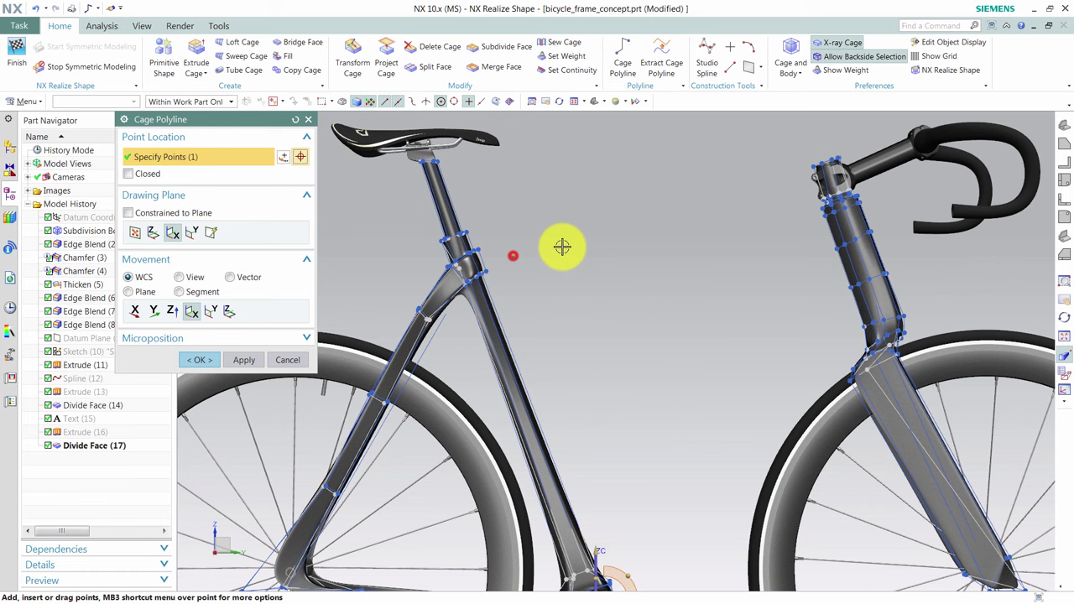
click(661, 230)
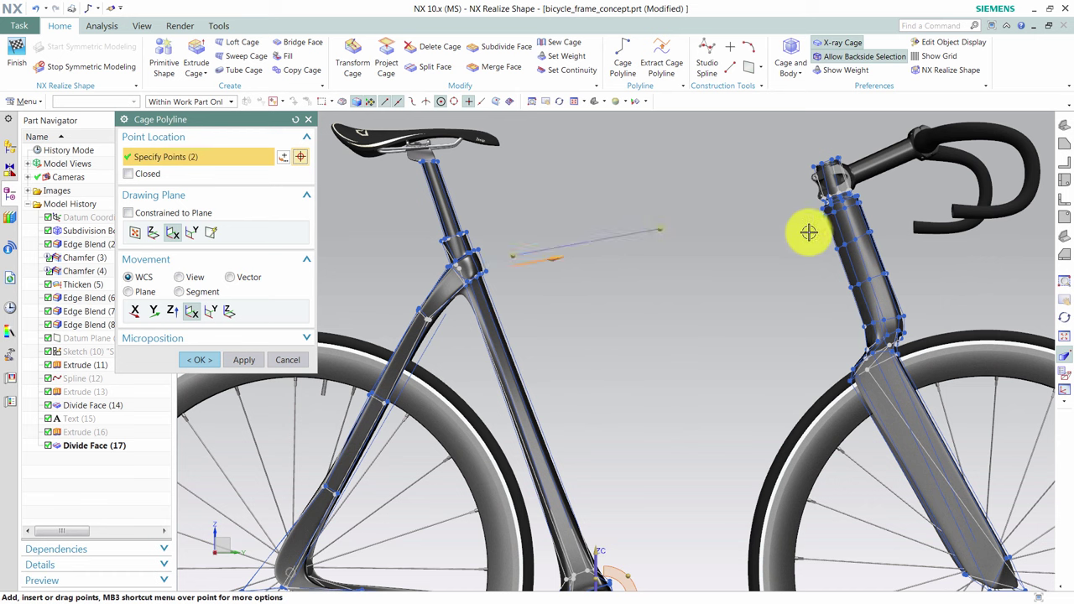
click(811, 232)
drag(656, 238, 655, 236)
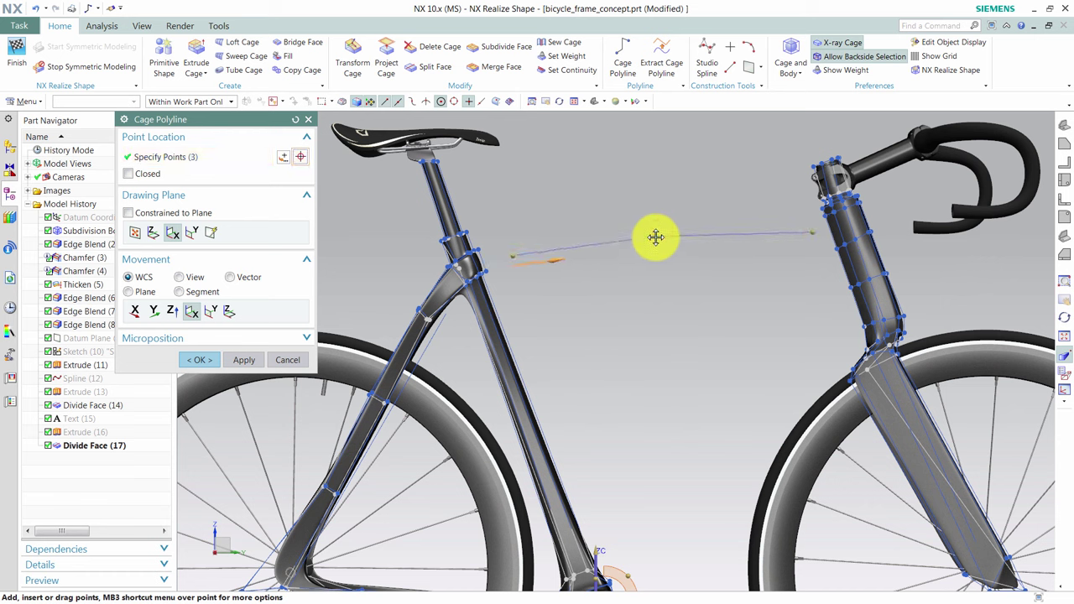
click(243, 359)
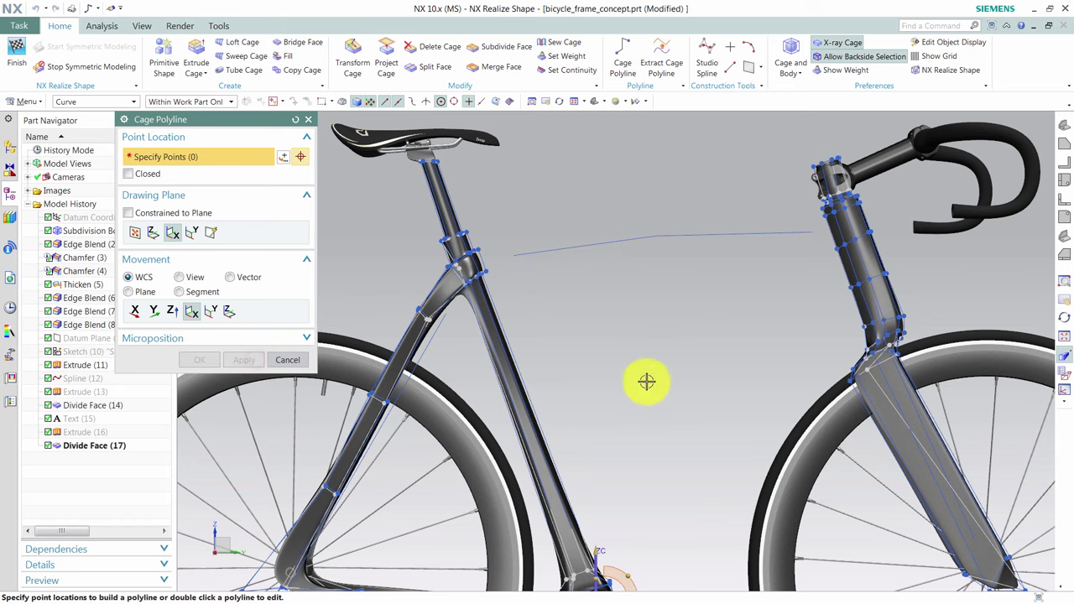
Draw a second cage polyline from the bottom bracket to the head tube.
shift+middle_drag(647, 379, 619, 341)
click(607, 523)
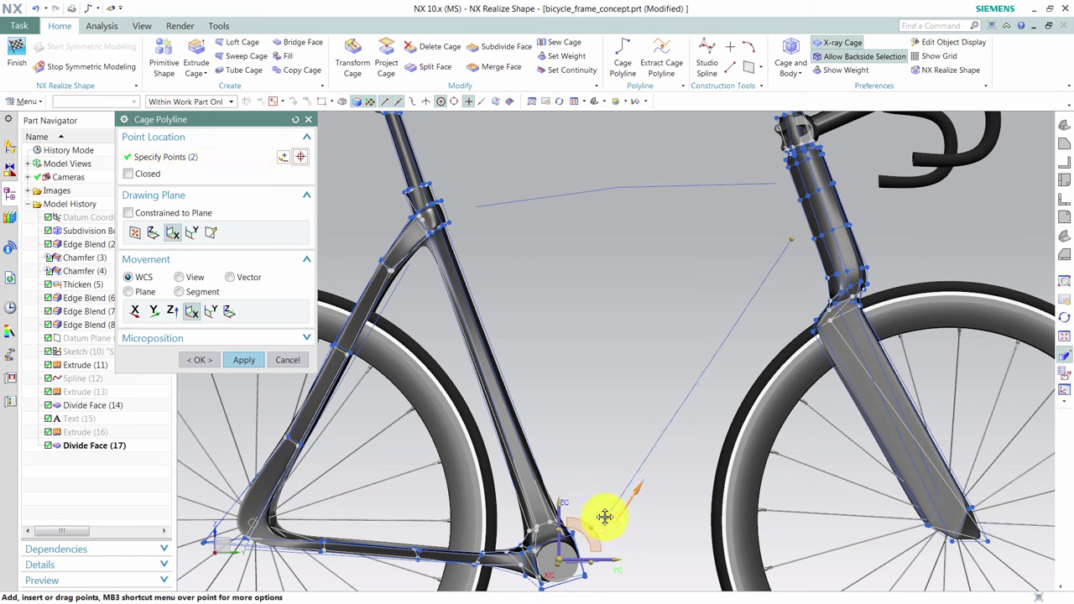
click(791, 237)
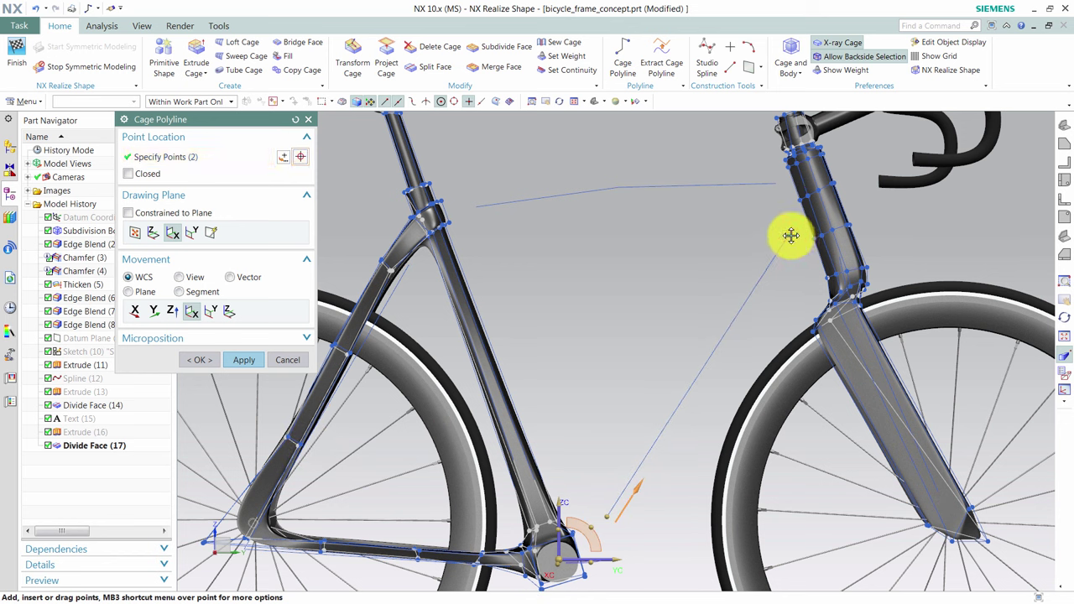
click(199, 360)
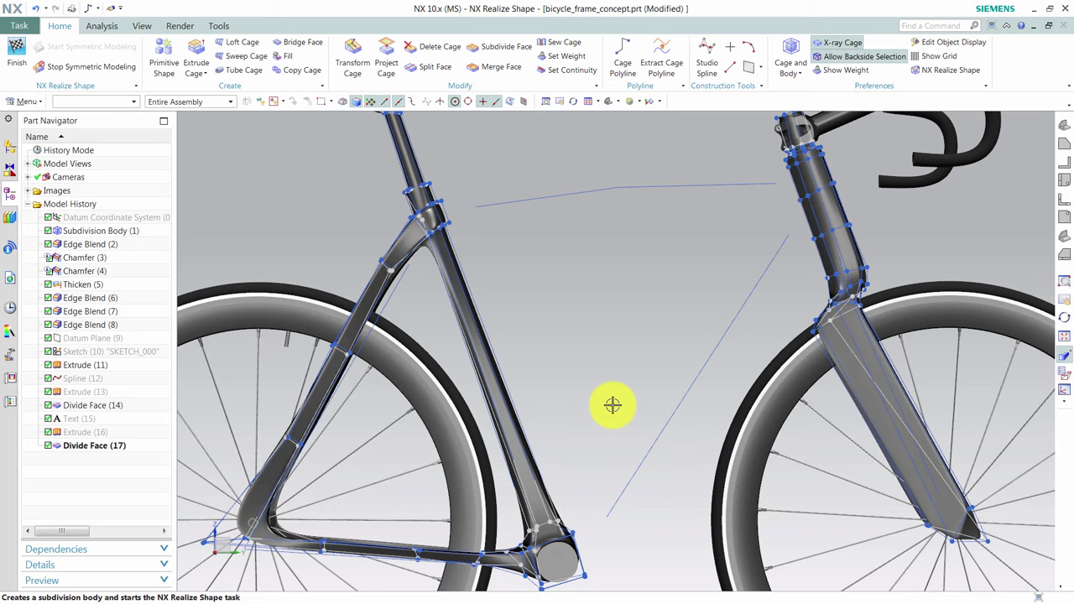
Build size-50 tube cages along the top-tube polyline and then the down-tube polyline.
click(243, 70)
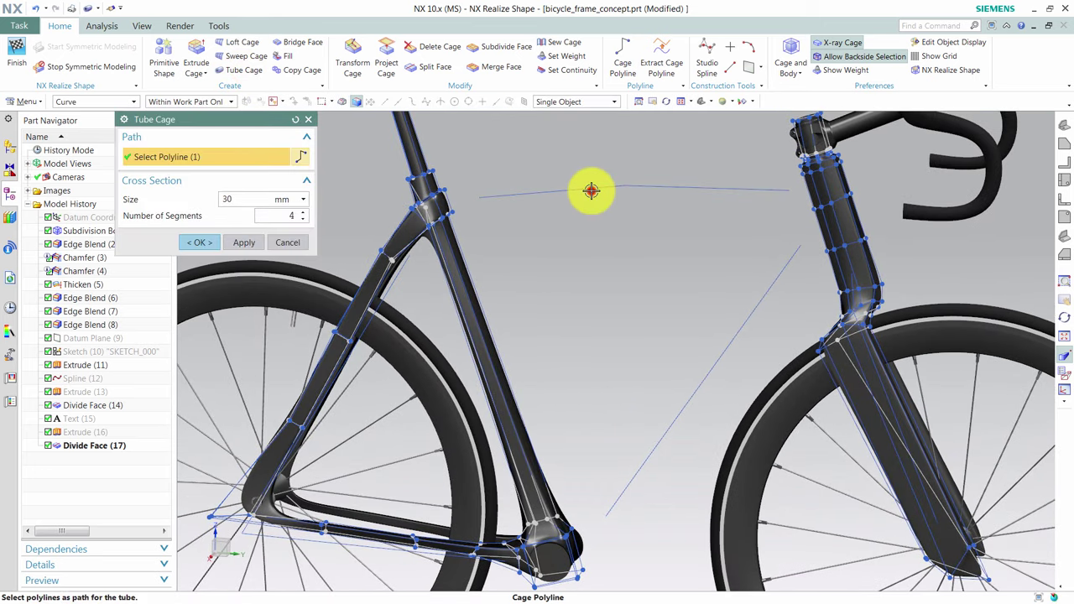
click(592, 191)
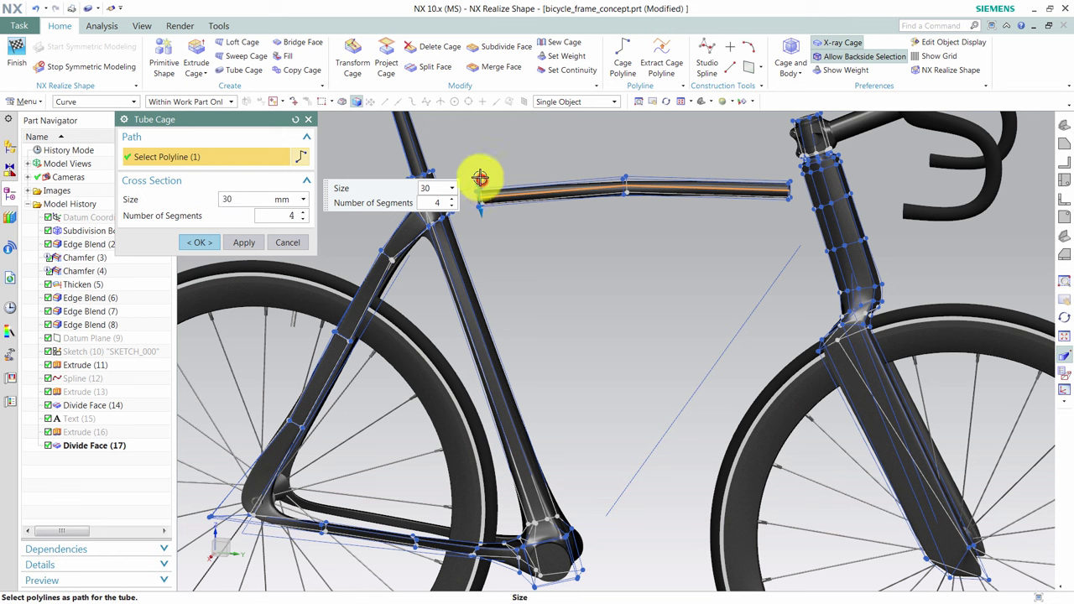
scroll(480, 178, up, 1)
scroll(480, 178, up, 1)
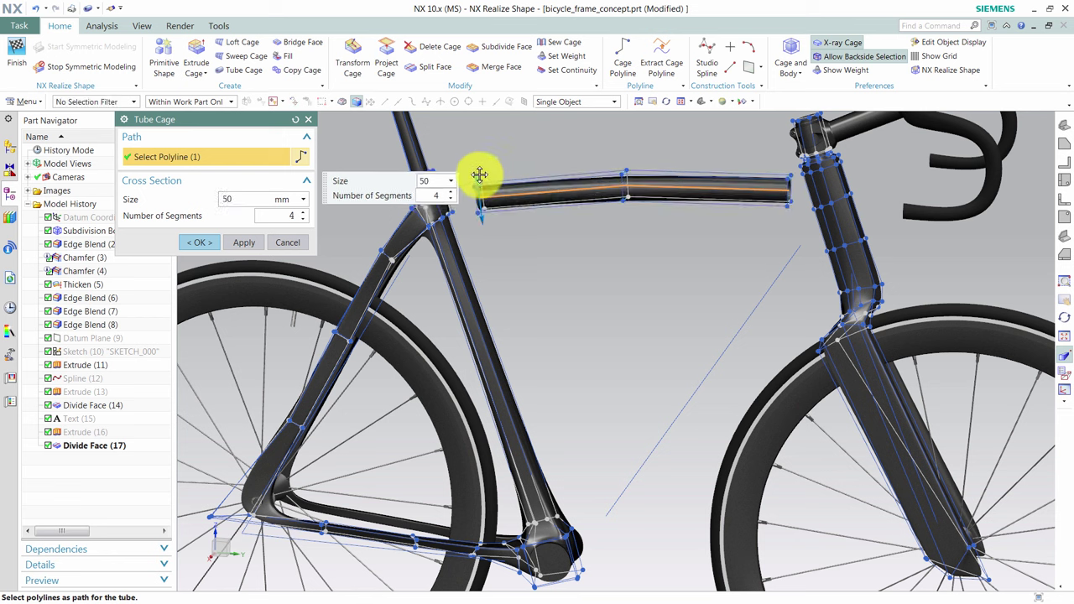
click(248, 242)
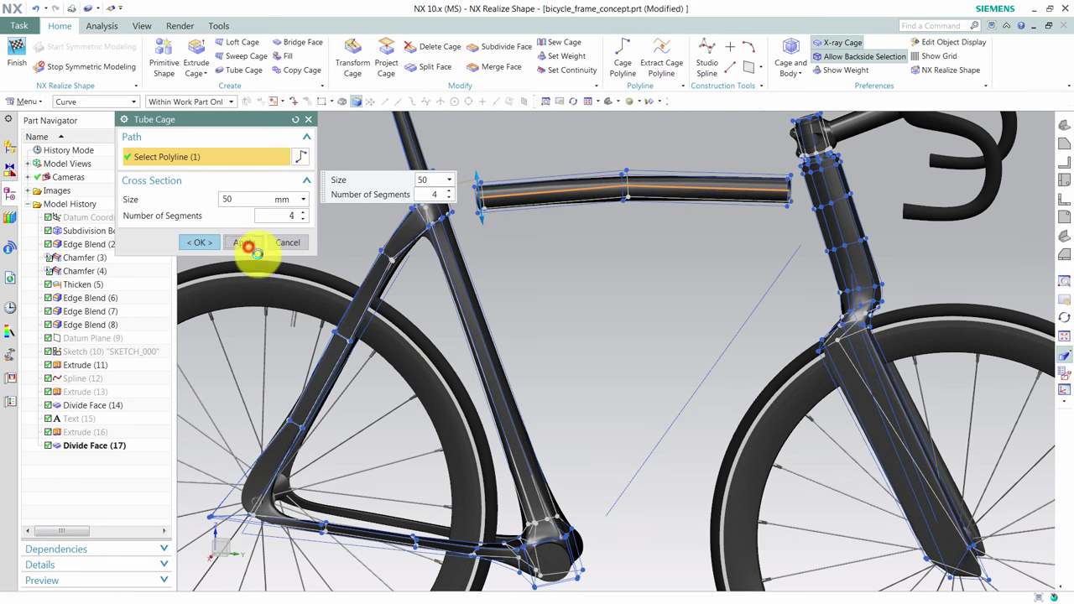
click(700, 384)
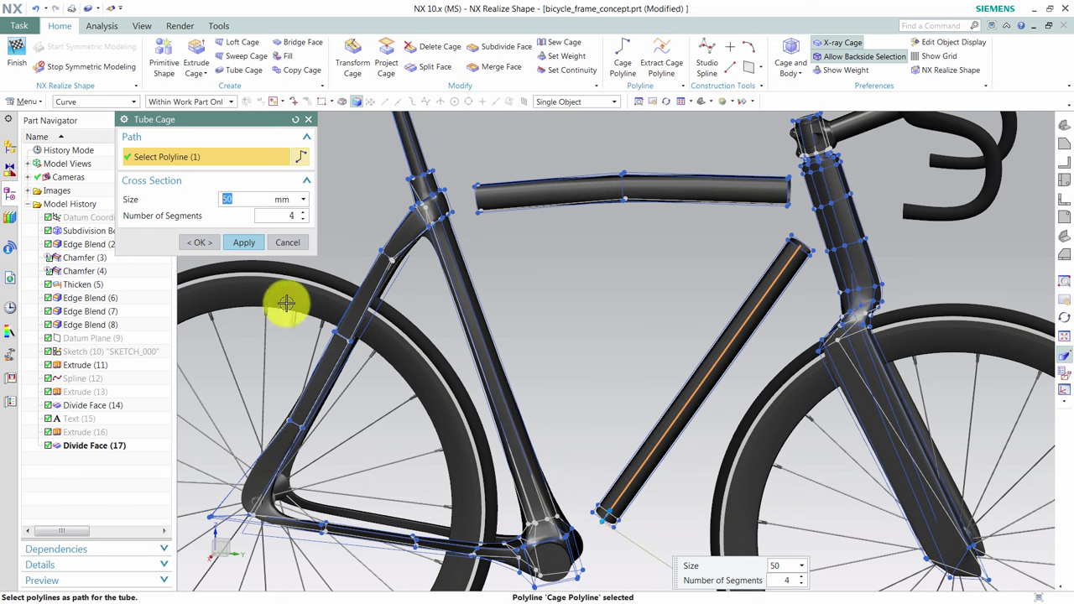
click(199, 248)
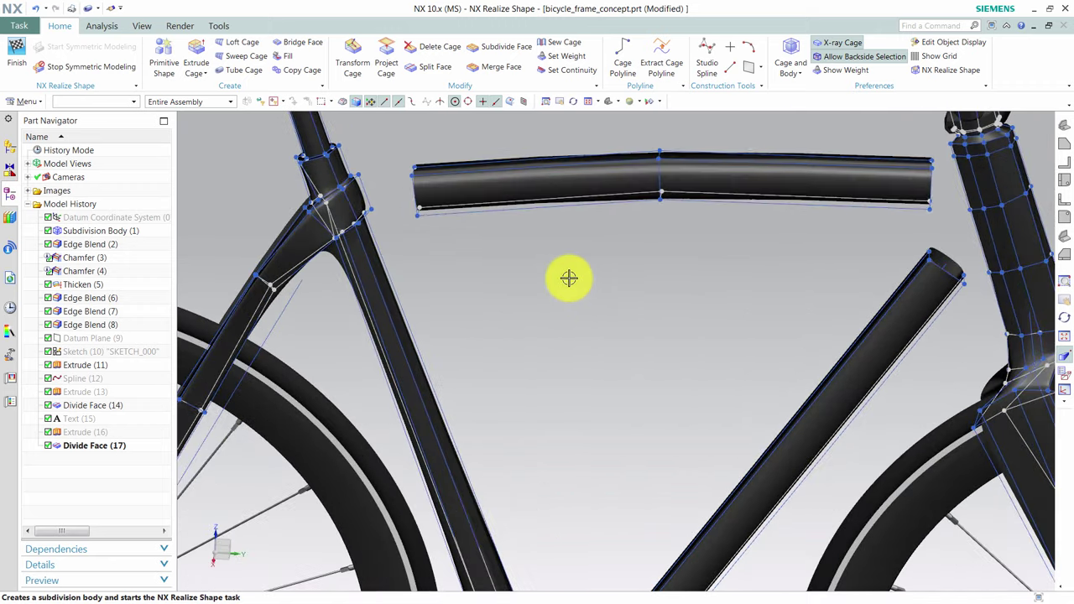
Fill the rear and front open ends of the top tube cage.
click(288, 57)
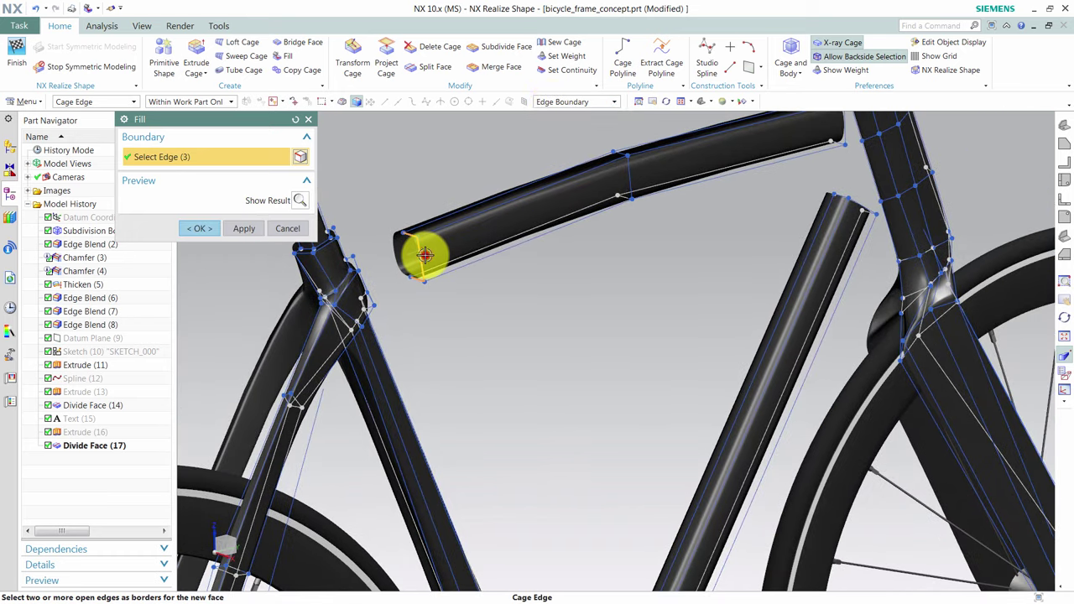
click(243, 229)
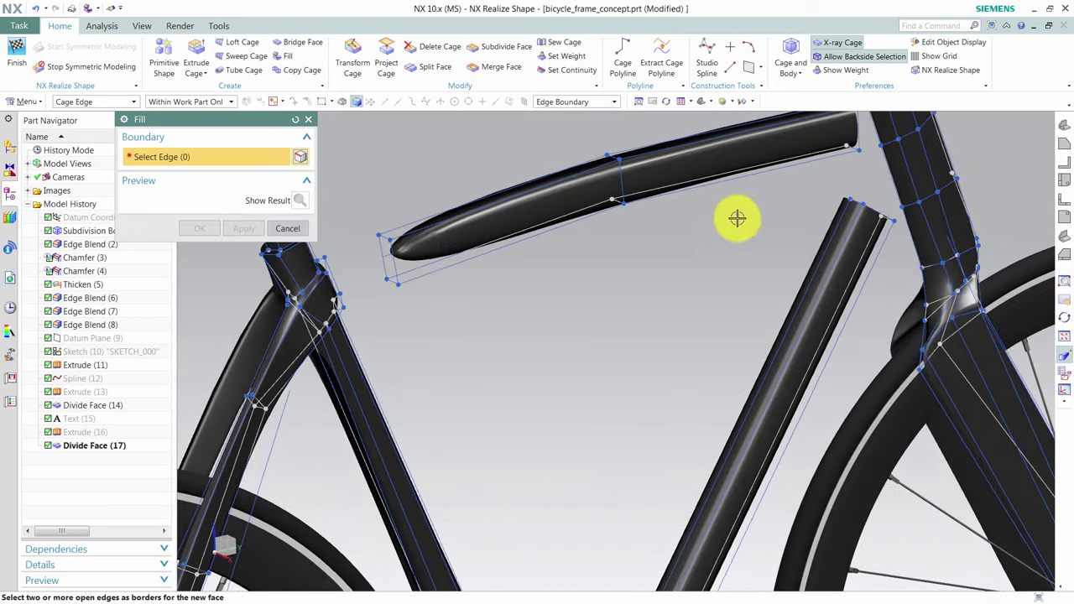
click(845, 163)
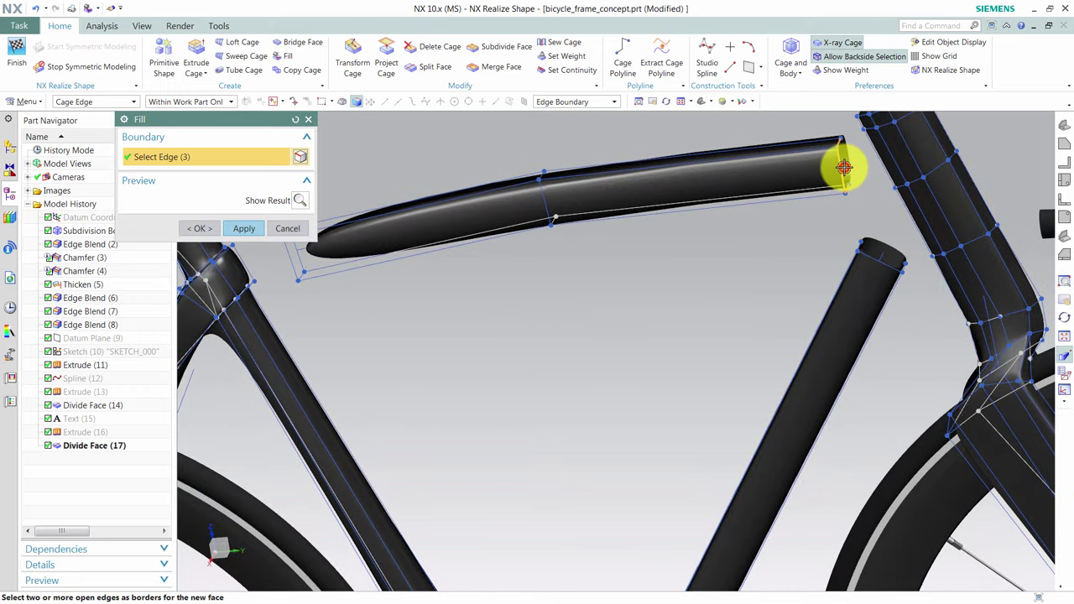
middle_click(346, 232)
Fill the upper and lower open ends of the down tube cage, then open Bridge Face.
click(868, 256)
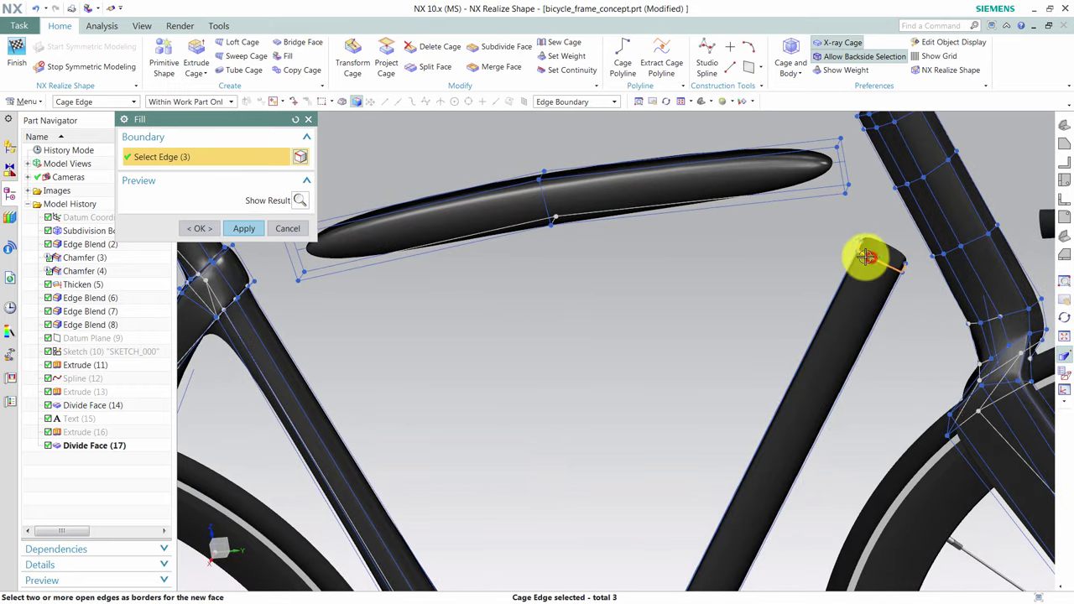
click(244, 228)
mouse_move(420, 297)
middle_down()
mouse_move(551, 379)
mouse_move(640, 532)
middle_up()
click(640, 538)
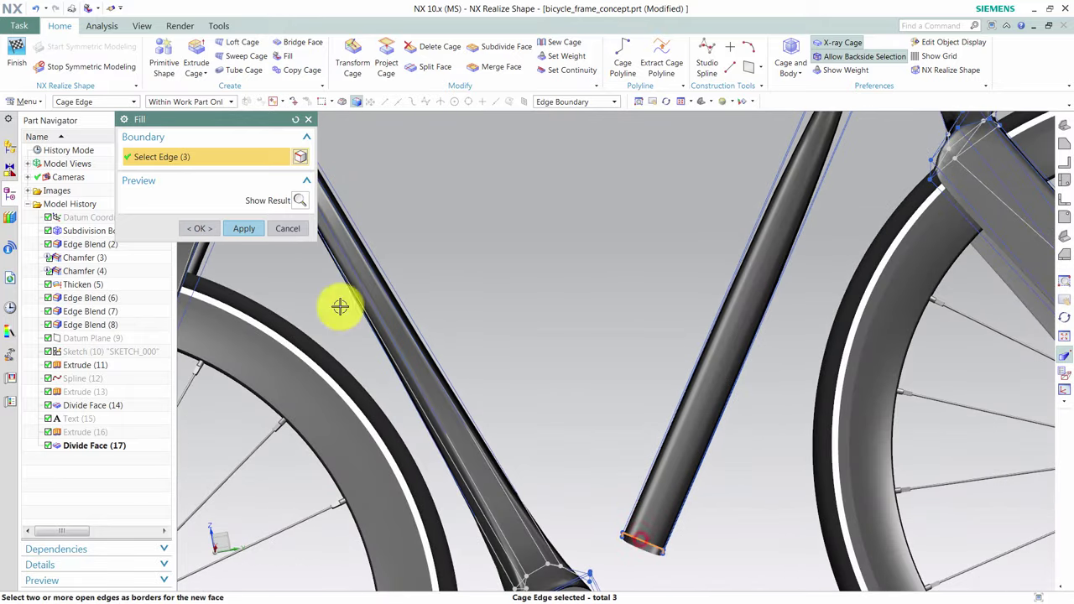
click(200, 228)
middle_drag(292, 239, 295, 54)
click(299, 44)
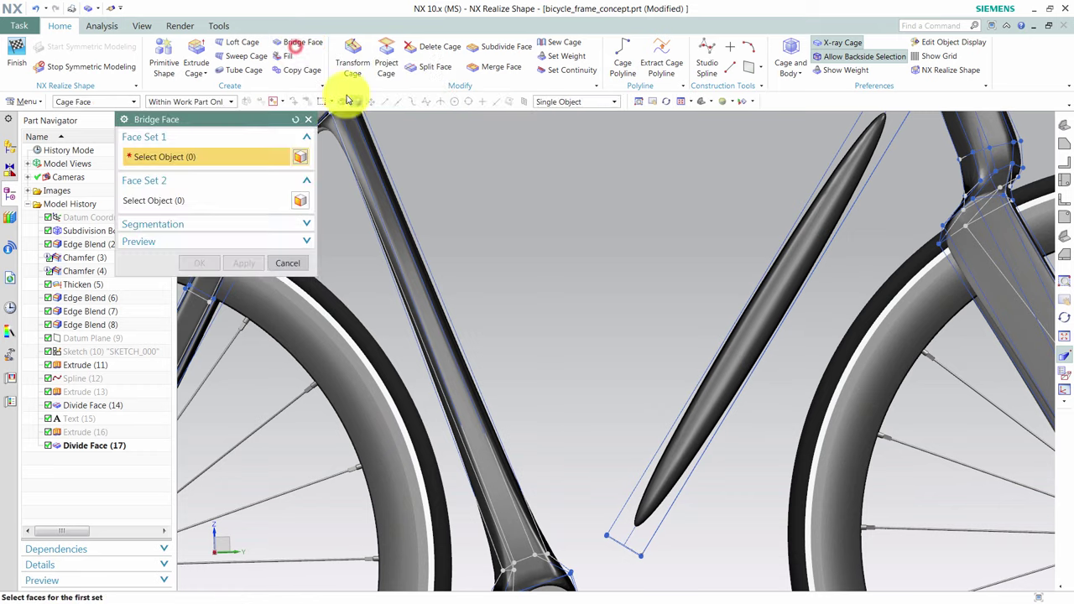
mouse_move(419, 193)
middle_down()
mouse_move(443, 218)
mouse_move(449, 209)
middle_up()
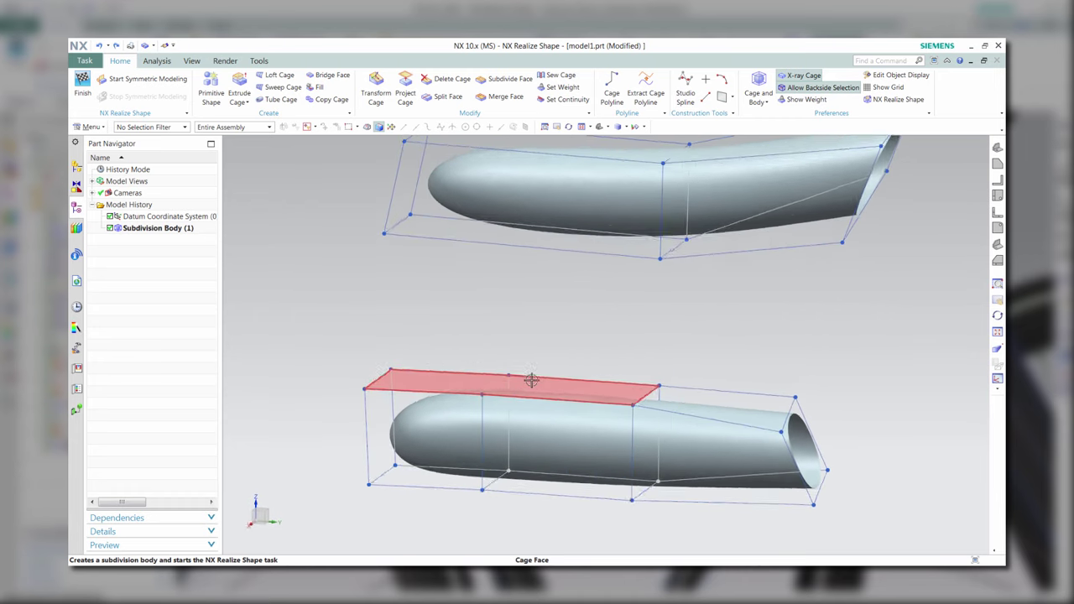
Try bridging the lower tube's top cage face to the upper tube's bottom face.
mouse_move(437, 218)
middle_down()
mouse_move(546, 280)
mouse_move(547, 236)
middle_up()
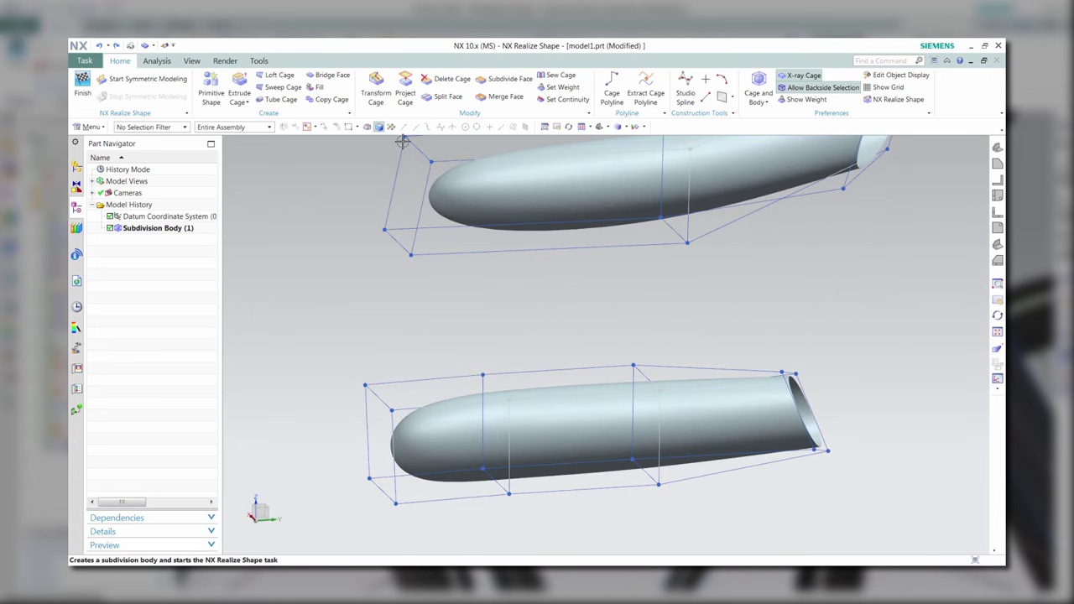
click(327, 75)
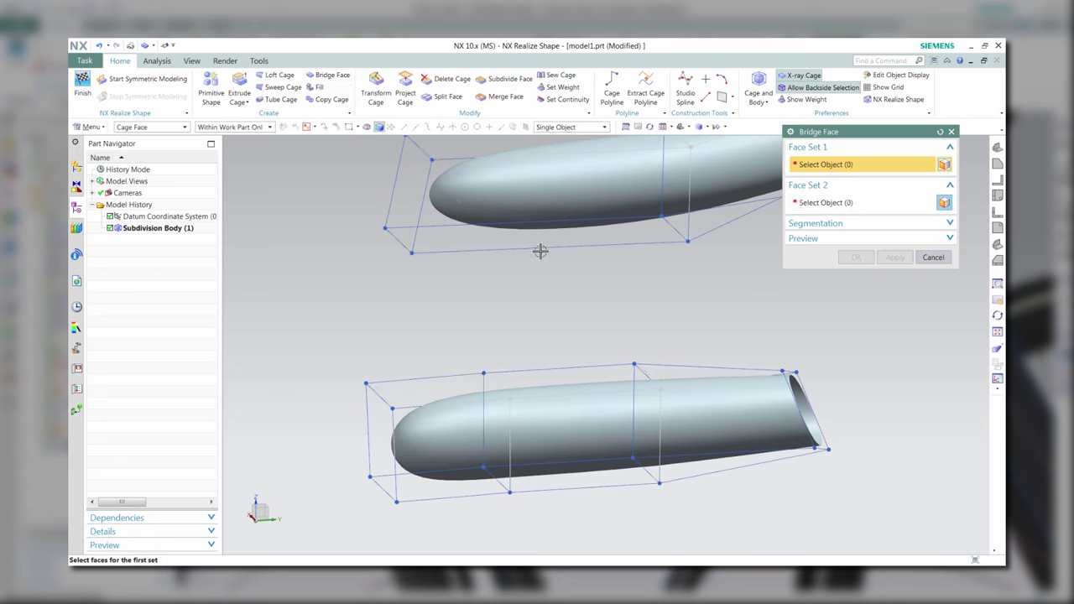
middle_drag(540, 247, 532, 378)
click(524, 378)
click(818, 202)
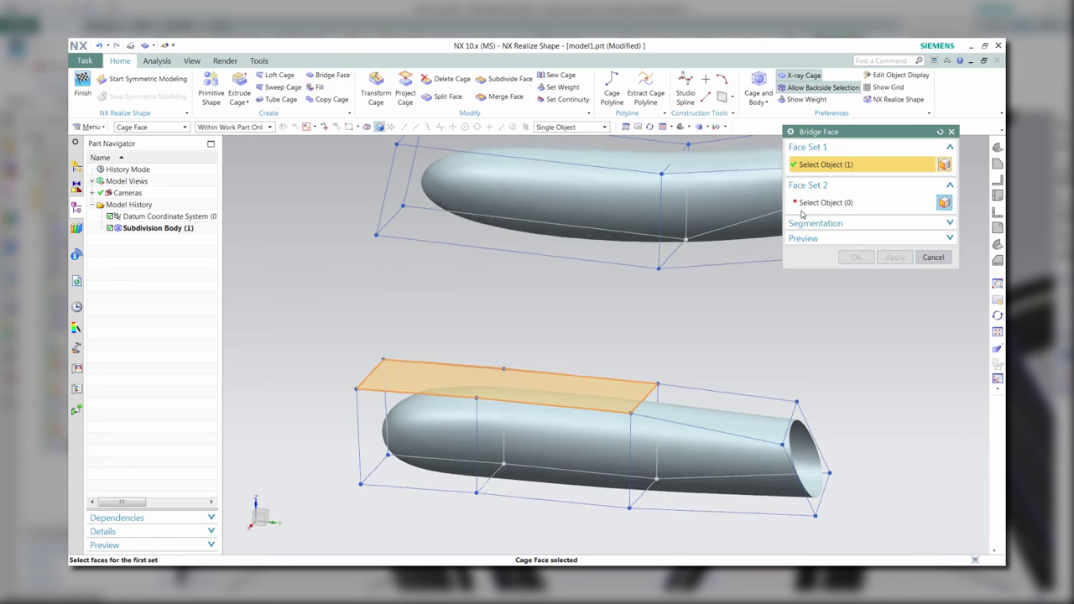
middle_drag(643, 283, 557, 254)
click(556, 236)
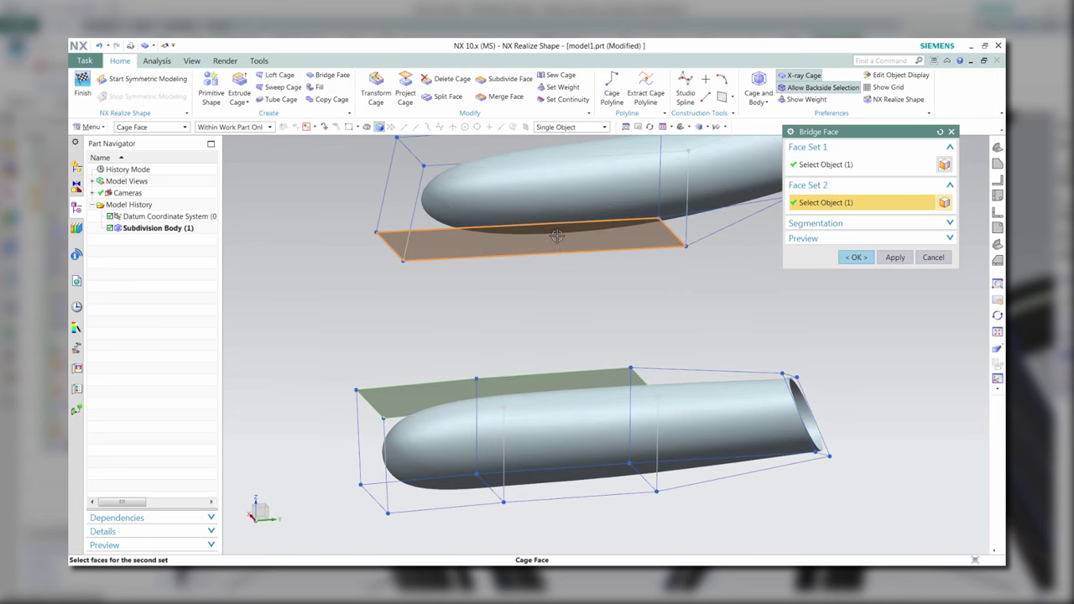
click(856, 257)
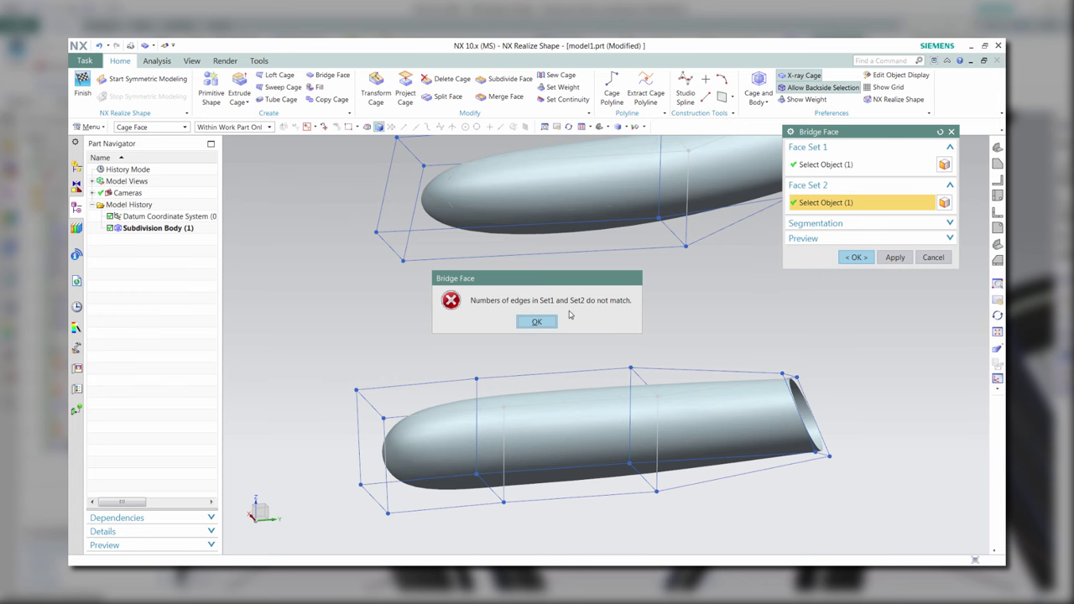
Dismiss the edge-count mismatch error, cancel the bridge, and start Split Face.
click(538, 322)
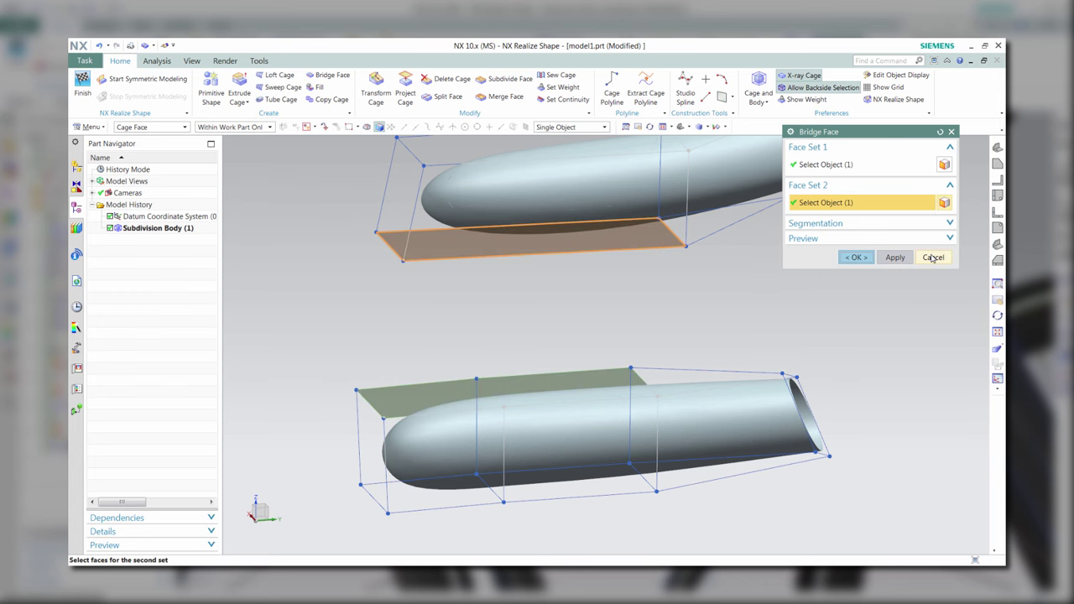
click(933, 258)
click(443, 97)
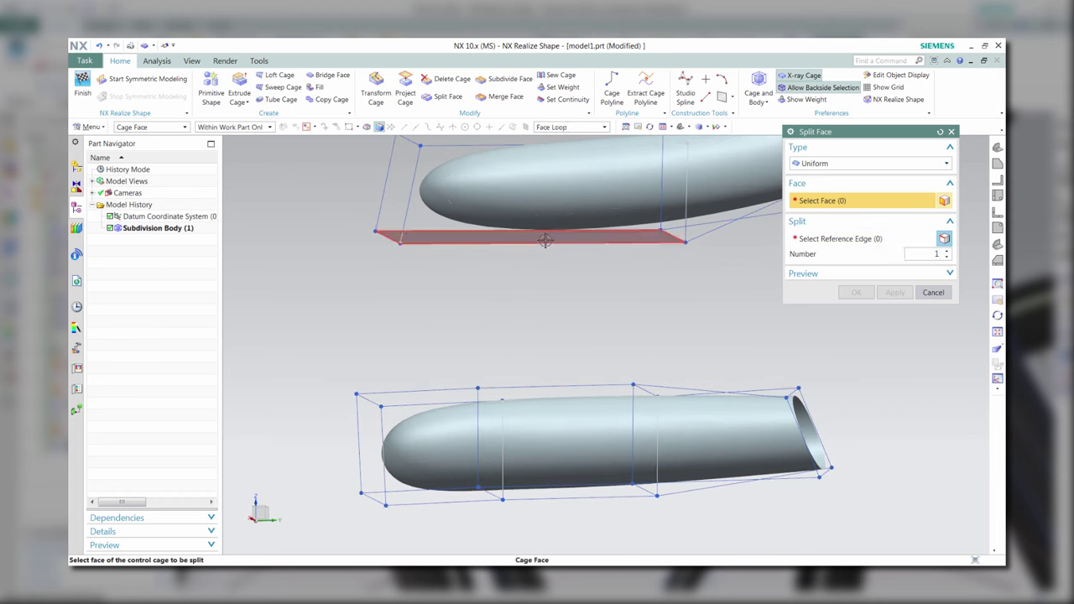
Split the upper tube's face loop using a cage edge as direction reference.
click(570, 243)
mouse_move(852, 308)
middle_down()
mouse_move(726, 288)
mouse_move(851, 239)
mouse_move(551, 267)
middle_up()
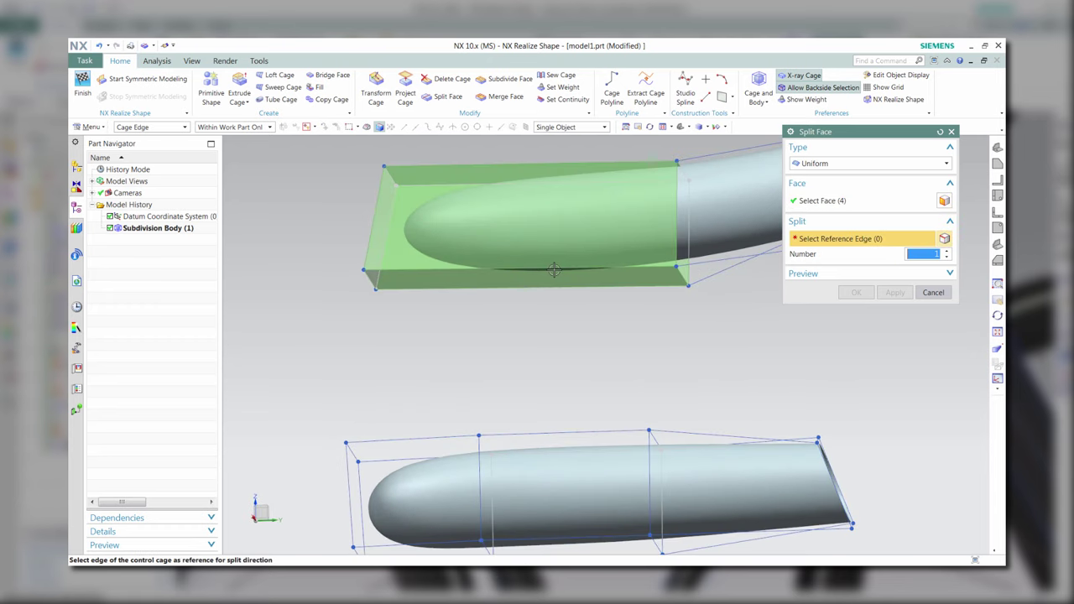
click(550, 267)
click(856, 292)
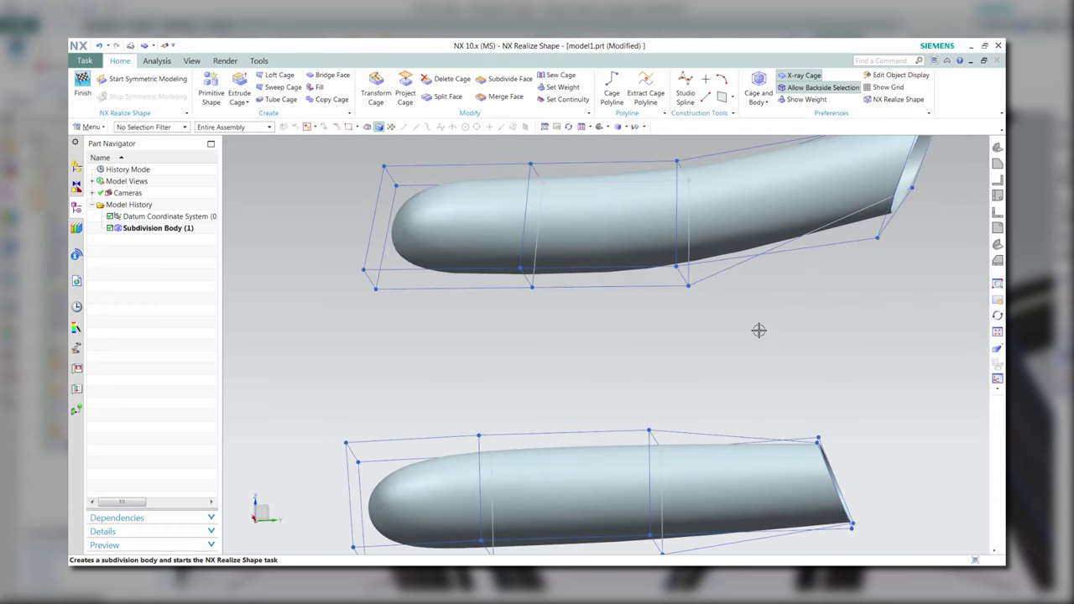
Bridge two bottom faces of the upper tube to the lower tube's top face.
middle_drag(759, 330, 722, 319)
click(329, 80)
click(534, 269)
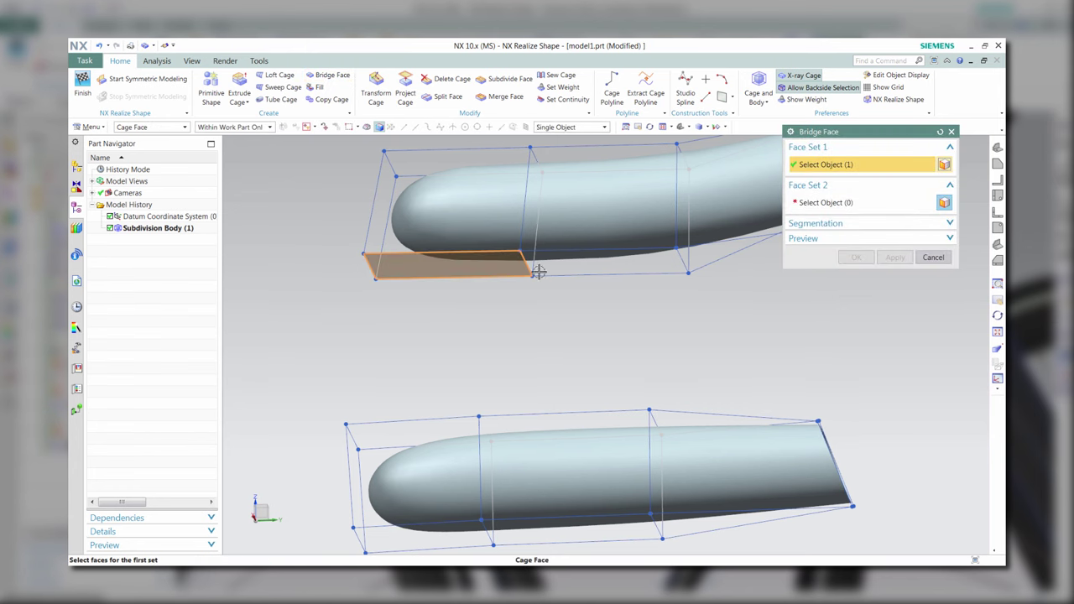
click(571, 265)
middle_click(621, 336)
middle_drag(636, 355, 574, 412)
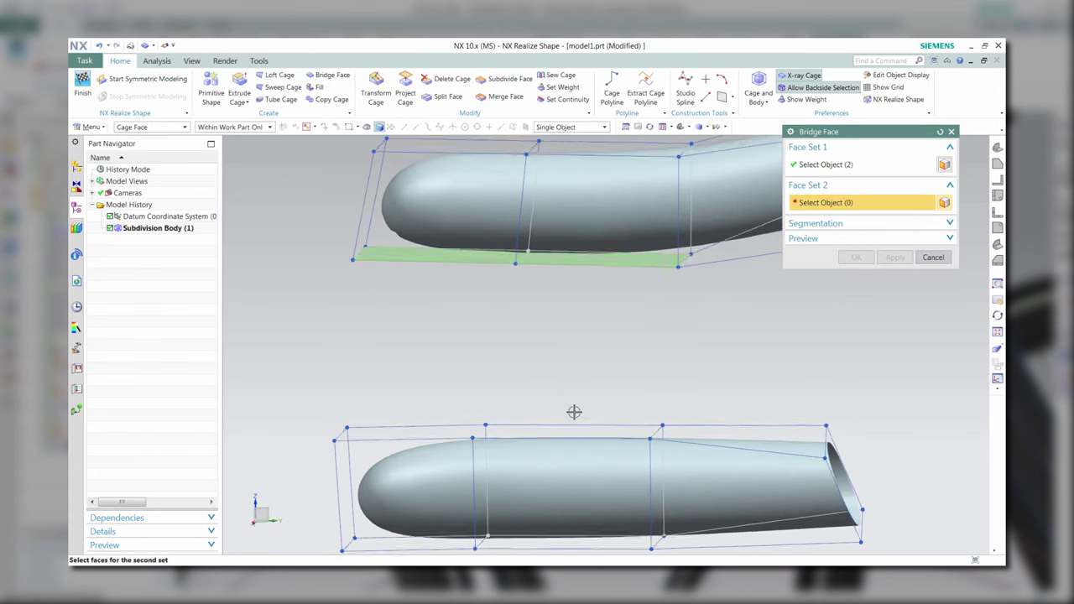
click(542, 434)
click(849, 259)
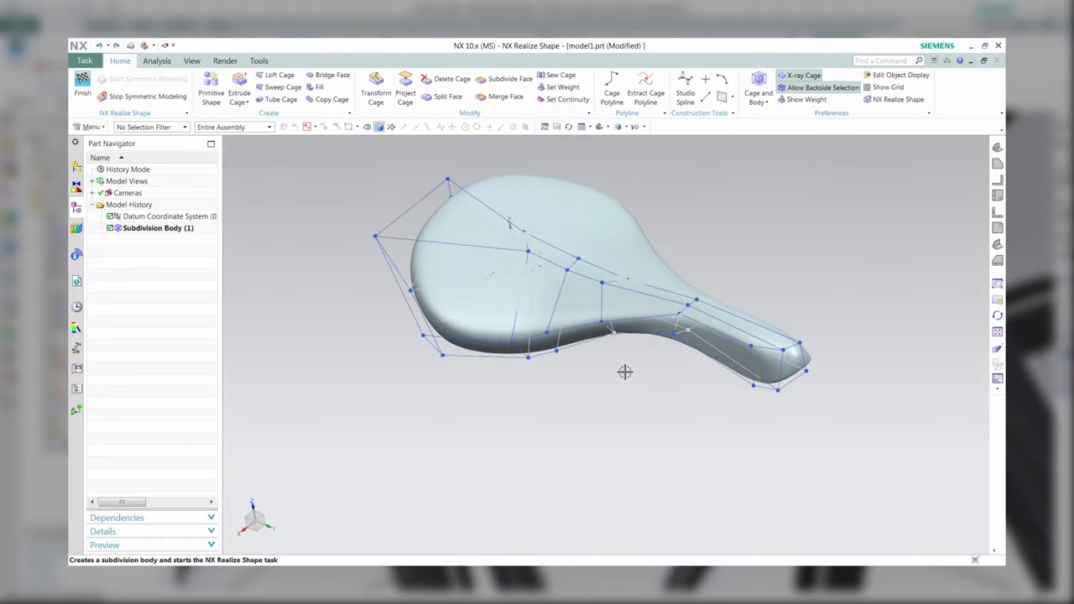
Bridge two top faces of the saddle to two underside faces, cutting a slot through it.
mouse_move(656, 401)
middle_down()
mouse_move(540, 102)
mouse_move(321, 81)
middle_up()
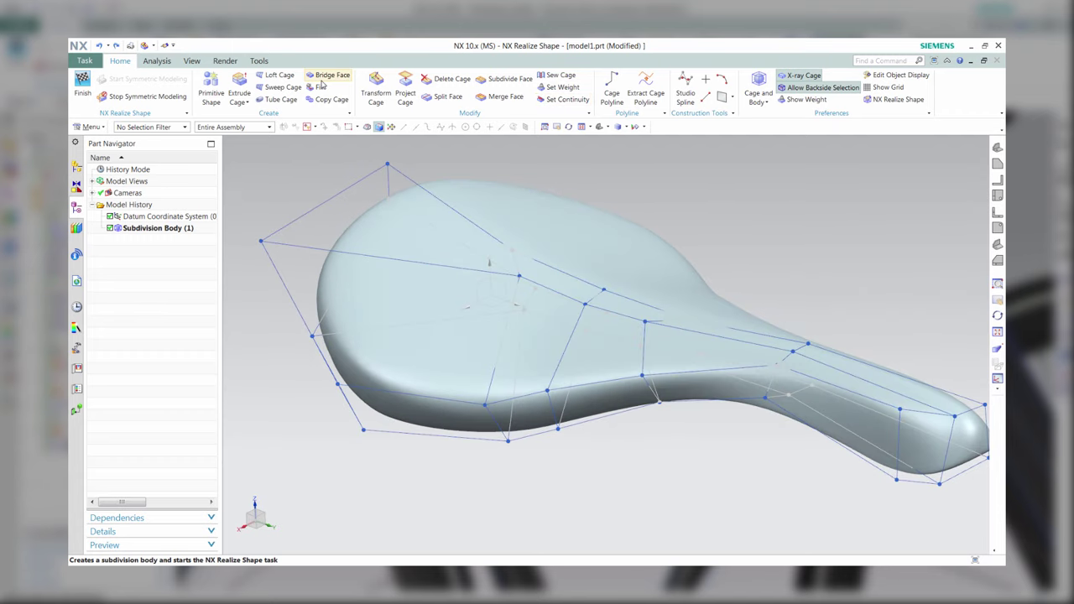
click(327, 76)
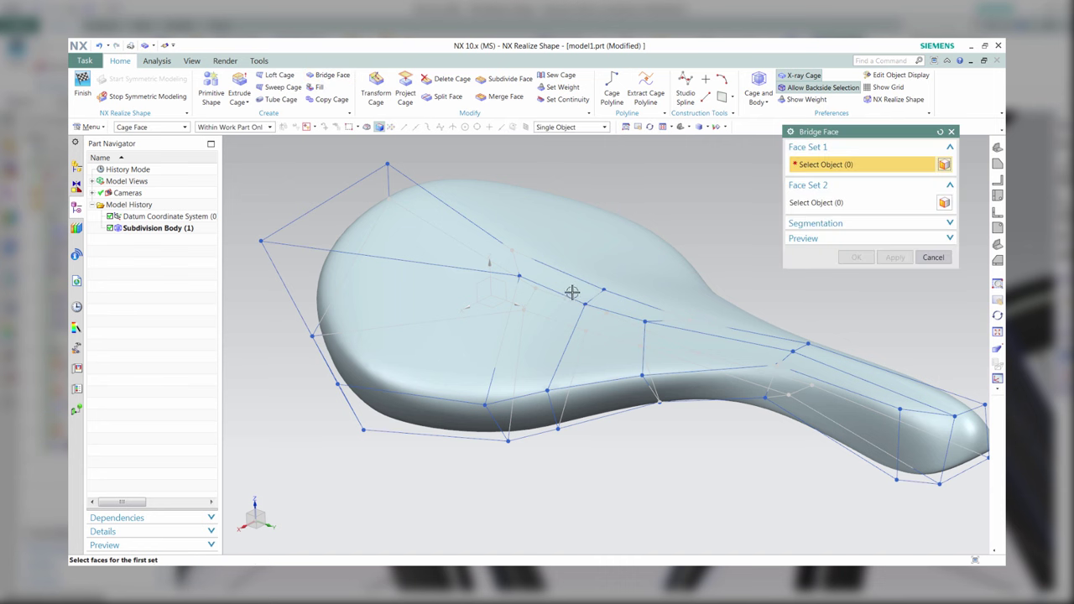
click(834, 202)
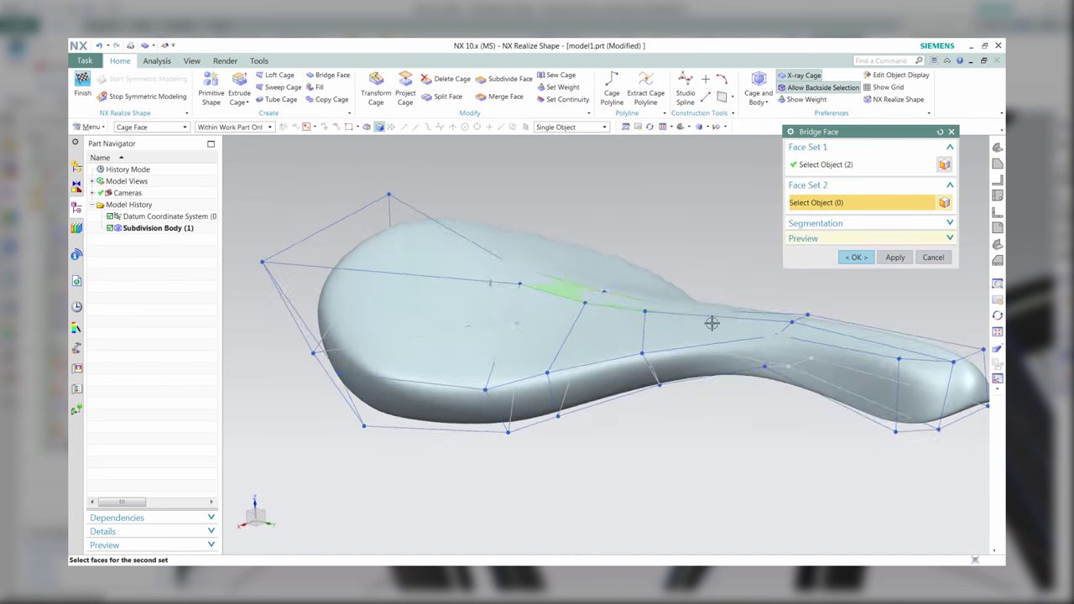
mouse_move(835, 202)
middle_down()
mouse_move(606, 369)
mouse_move(844, 262)
middle_up()
click(606, 370)
click(628, 341)
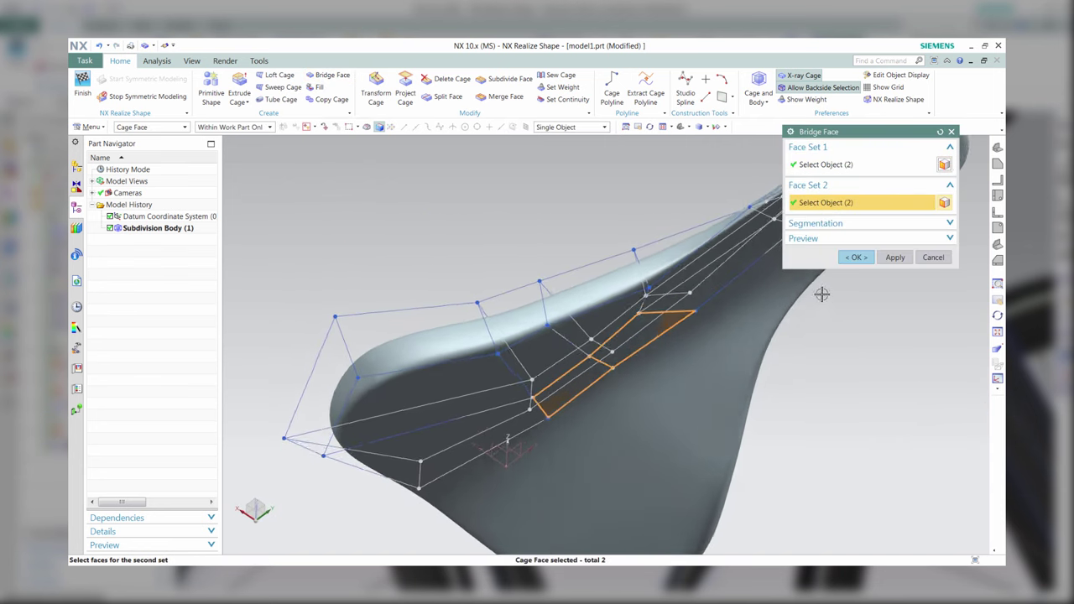
click(854, 258)
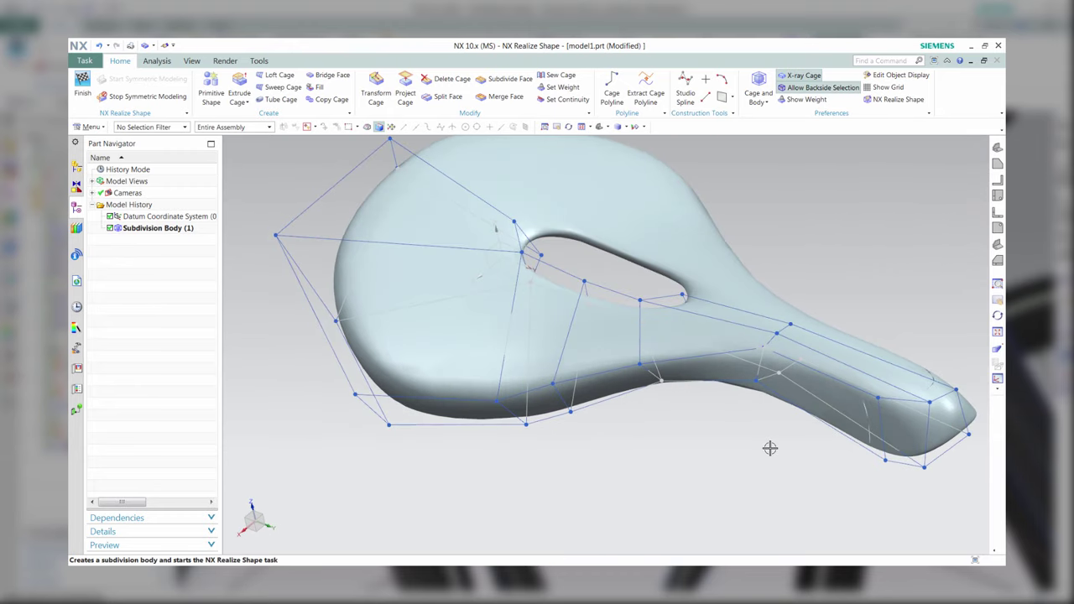
key(Home)
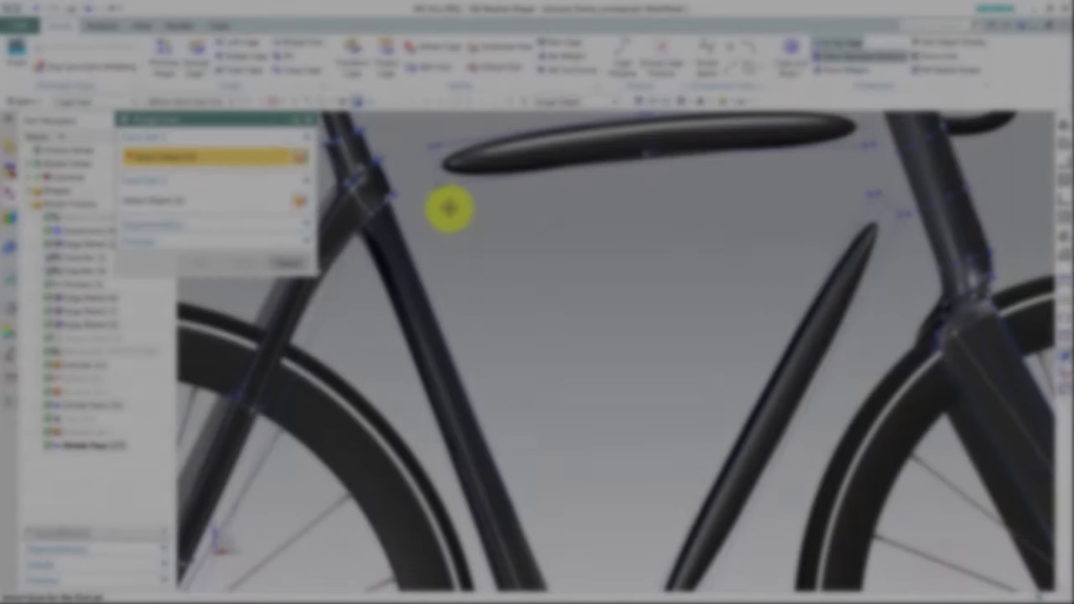
Bridge the top tube's rear end to the seat tube and its front end to the head tube.
scroll(447, 209, up, 3)
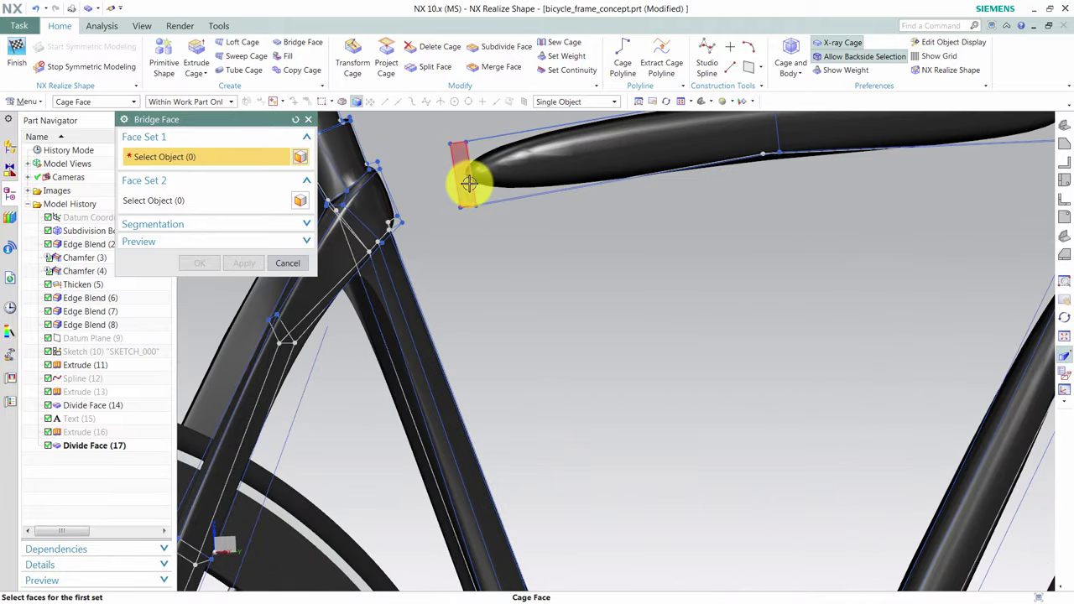
click(469, 184)
click(207, 201)
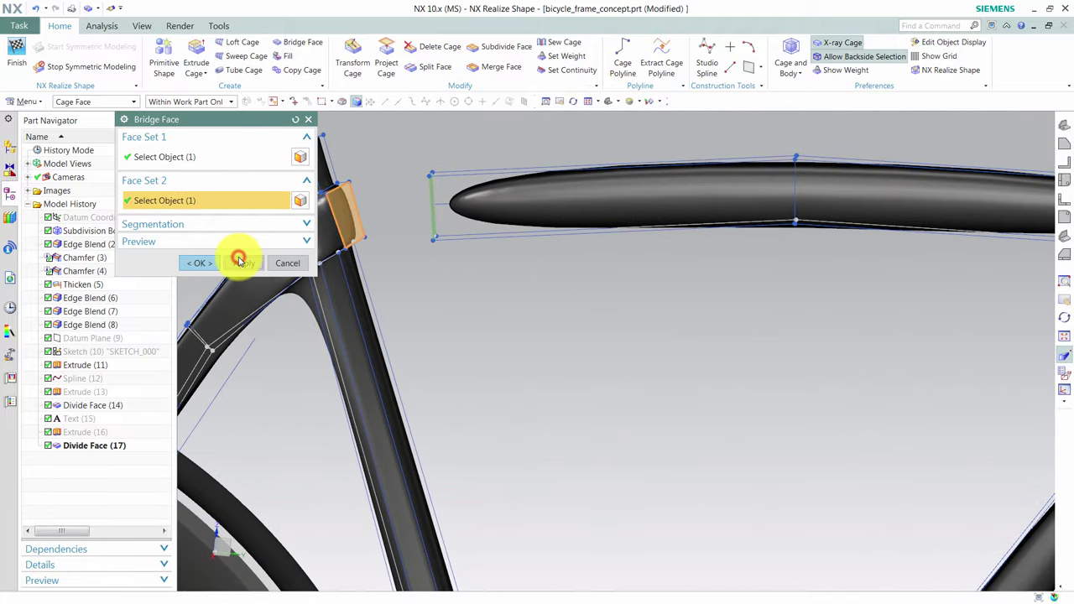
click(240, 263)
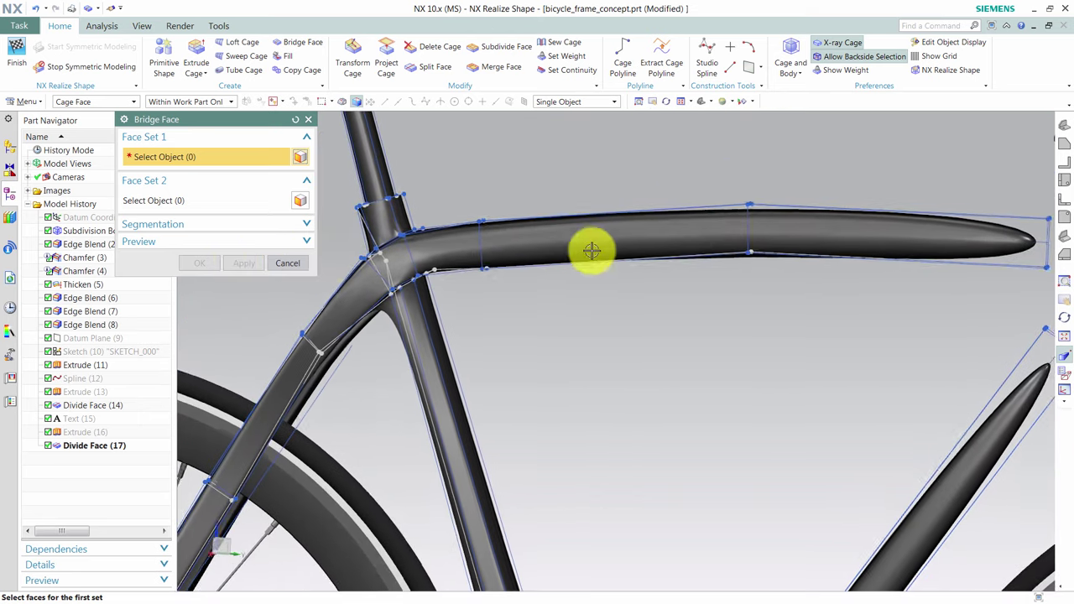
click(831, 291)
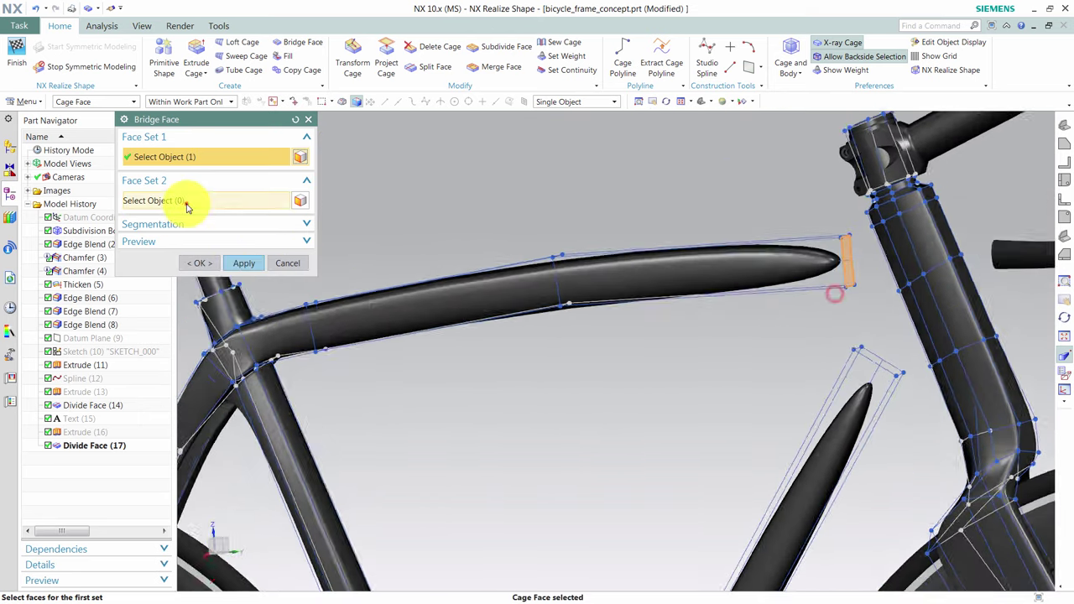
click(899, 235)
click(234, 265)
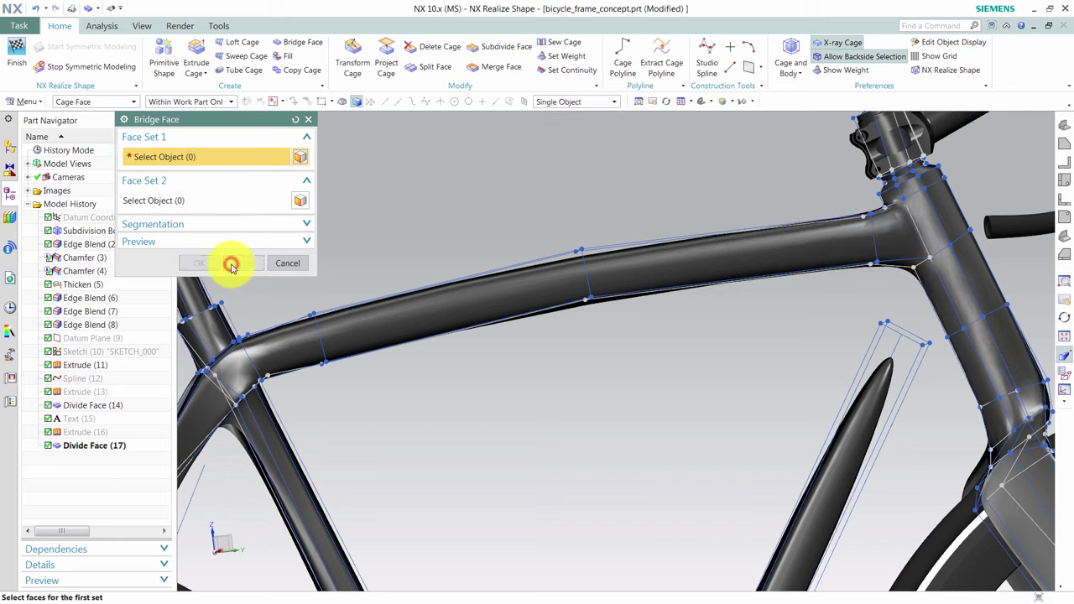
Bridge the down tube's upper end to the head tube and lower end to the bottom bracket.
click(915, 371)
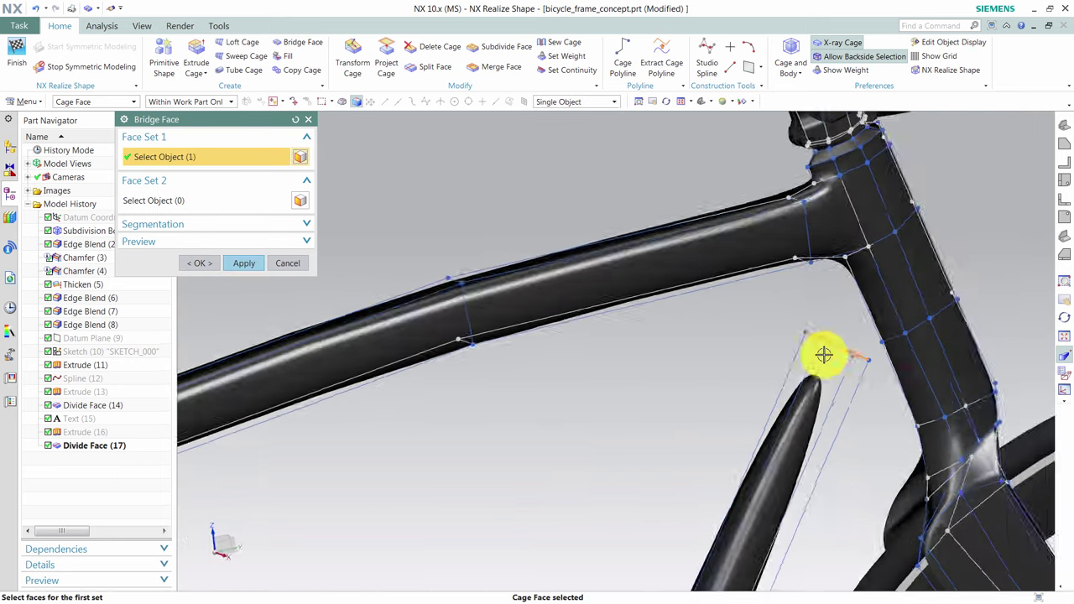
click(209, 201)
click(657, 445)
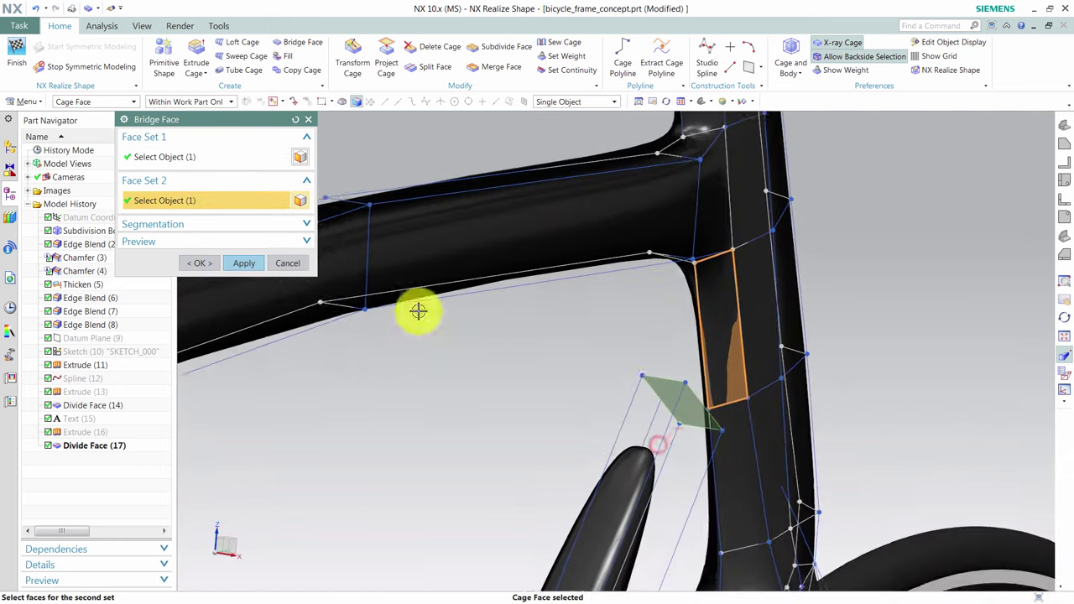
click(242, 263)
scroll(339, 313, down, 3)
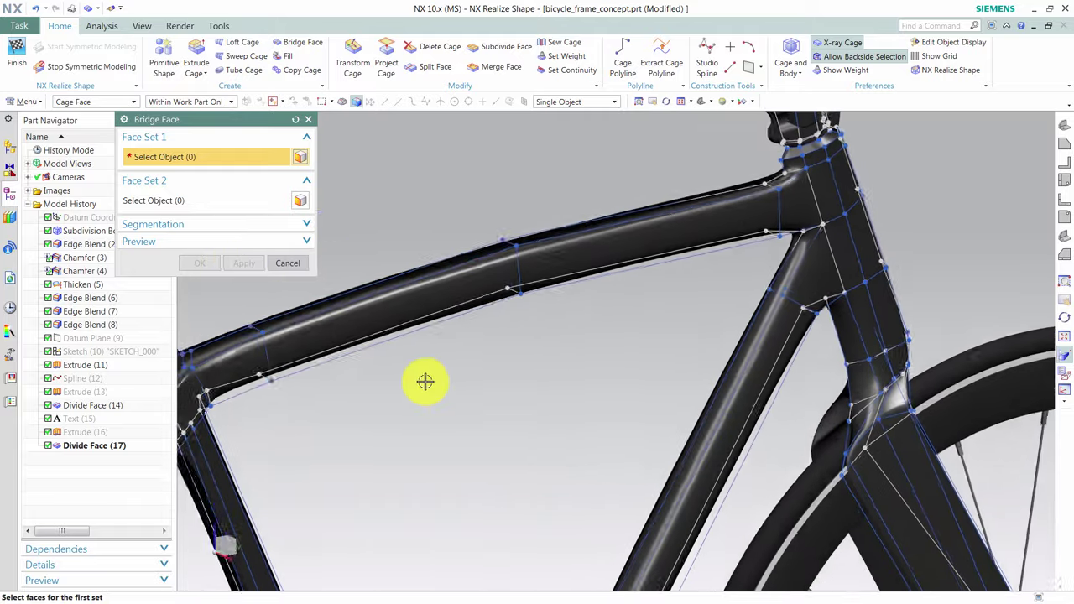
scroll(529, 498, up, 4)
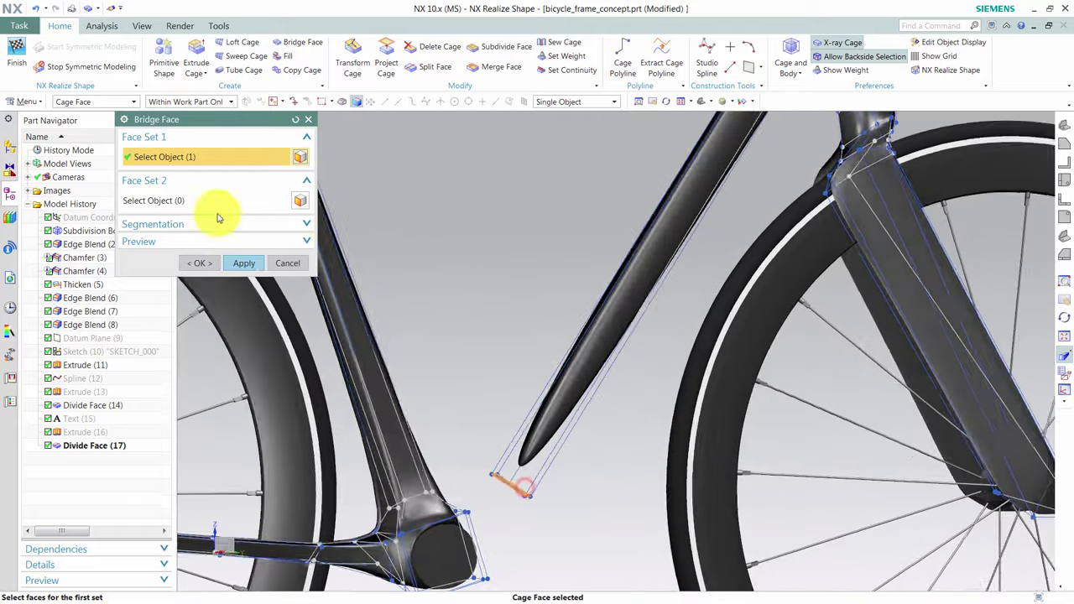
middle_drag(524, 487, 509, 540)
click(480, 538)
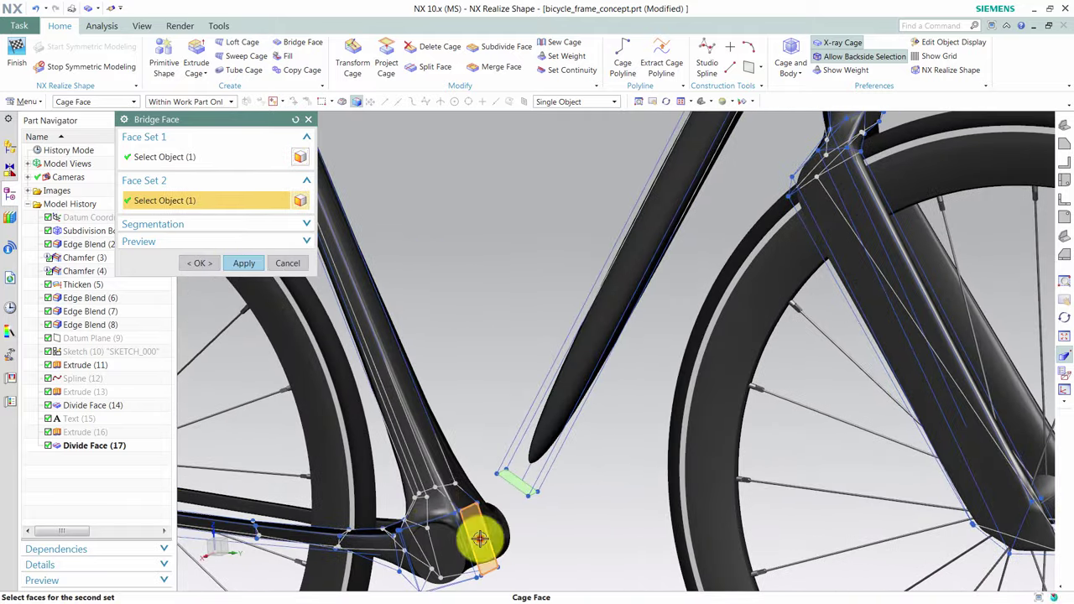
click(204, 264)
mouse_move(204, 268)
middle_down()
mouse_move(297, 305)
mouse_move(949, 280)
mouse_move(234, 95)
mouse_move(372, 139)
mouse_move(439, 249)
middle_up()
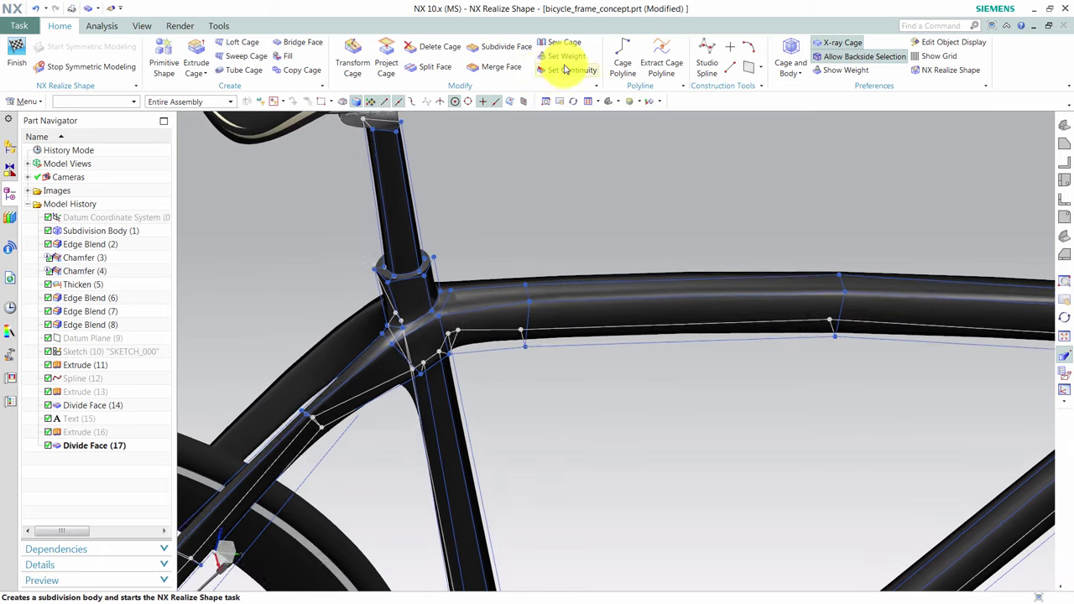